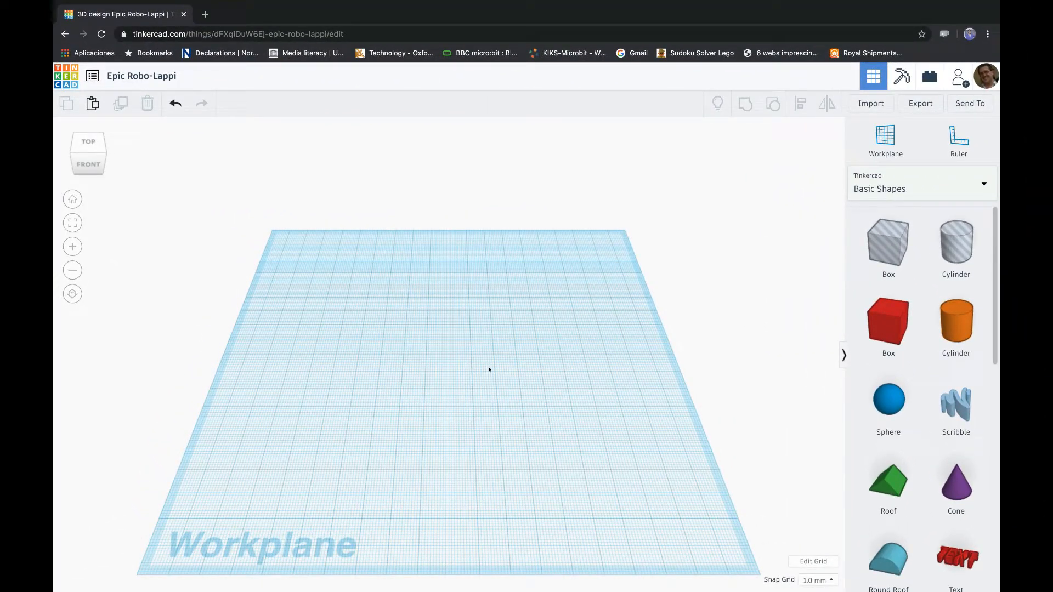
Step: Orbit the empty workplane, view it from the top, front and right, and return to the home view
mouse_move(489, 370)
right_mouse_down()
mouse_move(482, 329)
mouse_move(526, 327)
mouse_move(463, 395)
mouse_move(458, 332)
mouse_move(513, 354)
mouse_move(423, 393)
mouse_move(537, 346)
mouse_move(496, 317)
mouse_move(442, 343)
mouse_move(458, 386)
mouse_move(487, 395)
mouse_move(547, 376)
mouse_move(444, 427)
mouse_move(409, 395)
mouse_move(444, 347)
mouse_move(463, 338)
mouse_move(488, 355)
right_mouse_up()
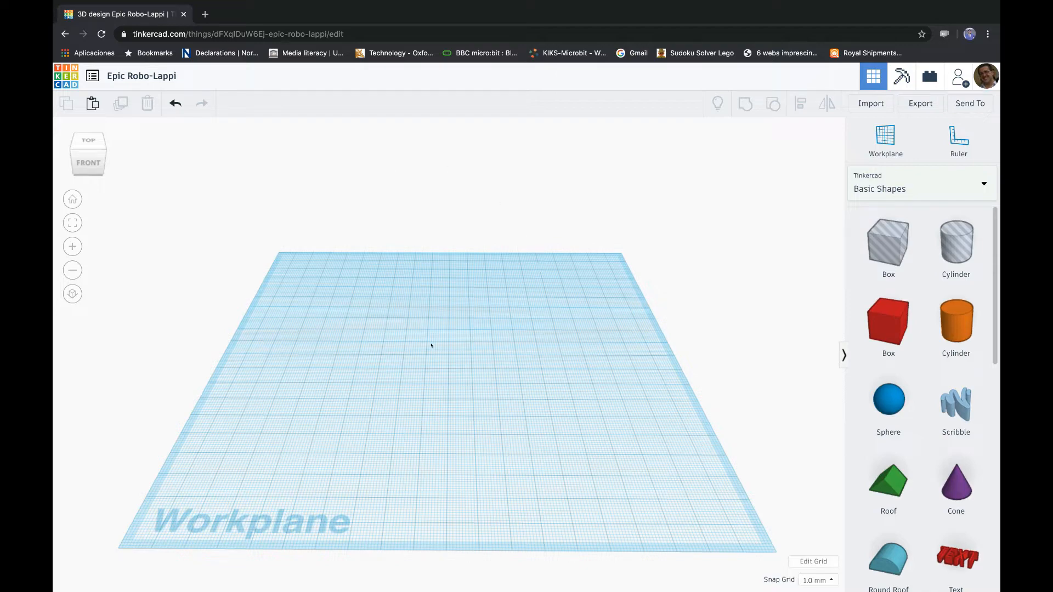
mouse_move(489, 373)
right_mouse_down()
mouse_move(475, 329)
mouse_move(535, 371)
mouse_move(441, 385)
mouse_move(460, 402)
mouse_move(519, 369)
mouse_move(472, 386)
mouse_move(477, 395)
mouse_move(494, 394)
mouse_move(481, 387)
mouse_move(488, 394)
mouse_move(491, 378)
right_mouse_up()
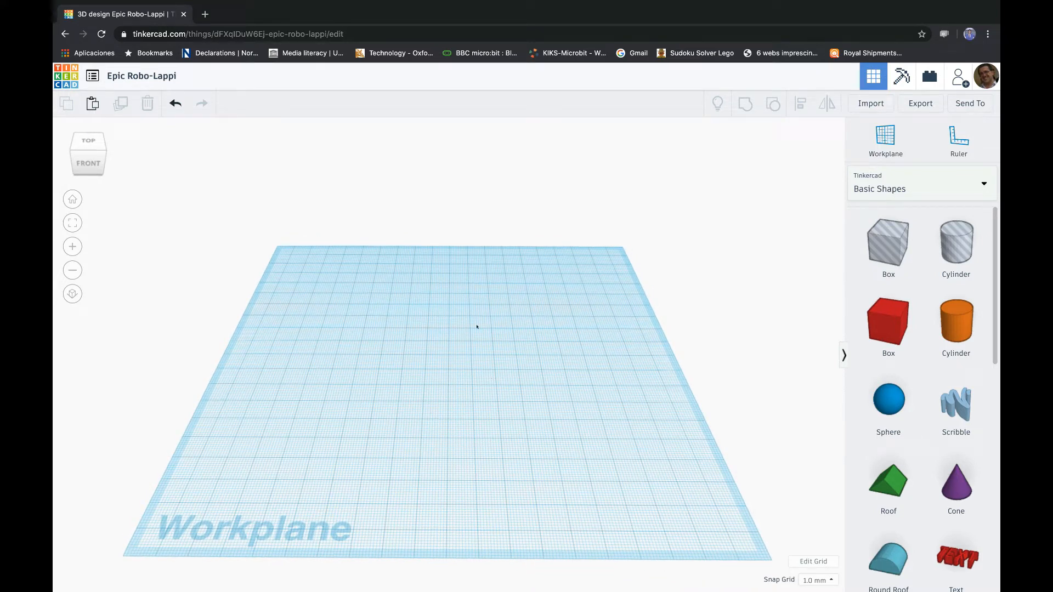
left_click(91, 144)
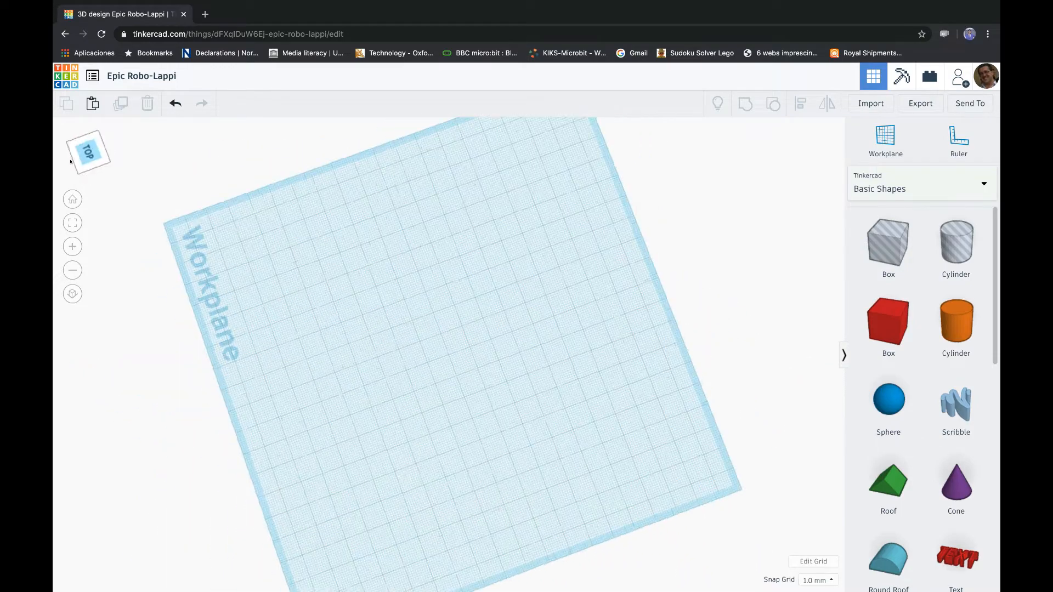
left_click_drag(95, 163, 101, 157)
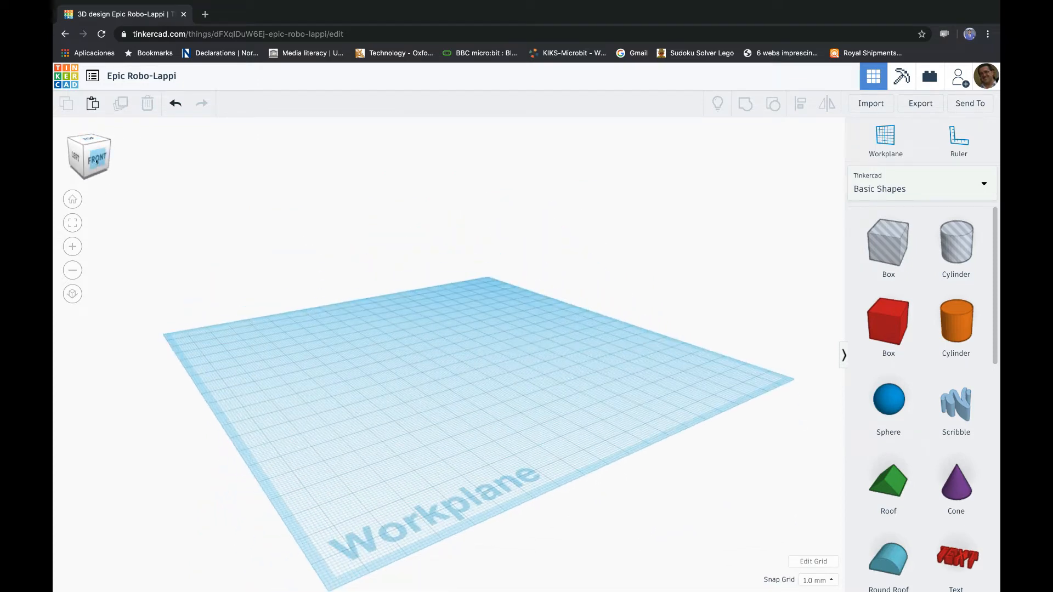
left_click(97, 161)
left_click(111, 153)
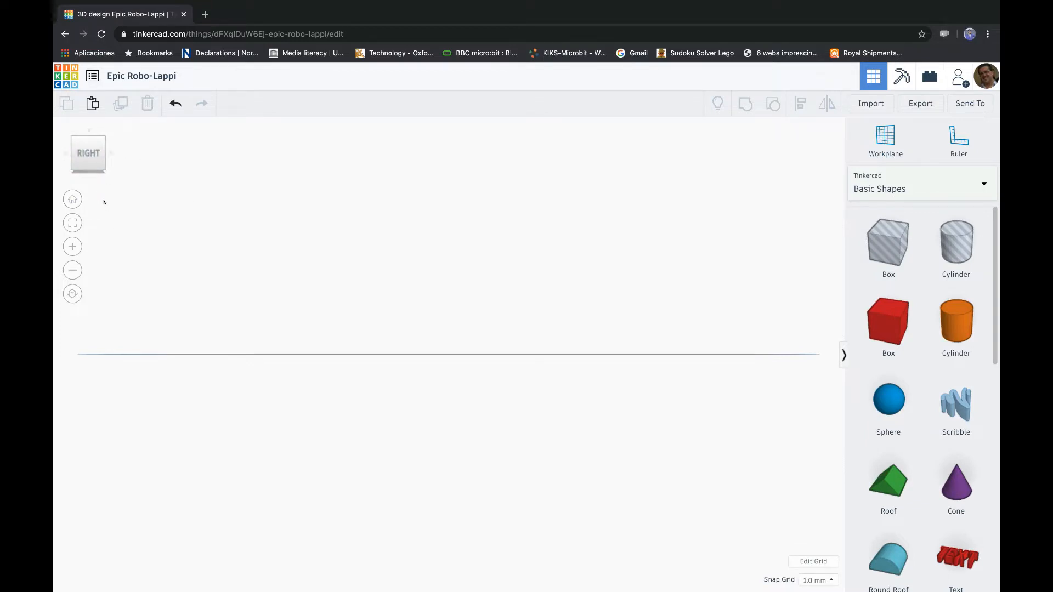
left_click(71, 199)
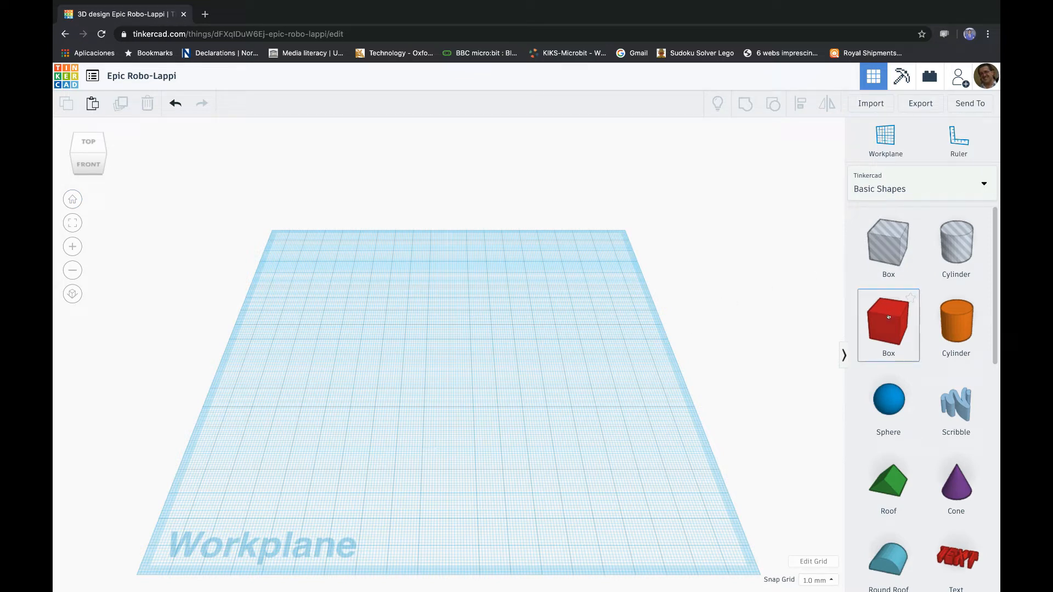
Step: Place a red box near the workplane's centre, an orange cylinder near its back-right corner and a purple cone near its front-left corner
left_click_drag(888, 317, 431, 360)
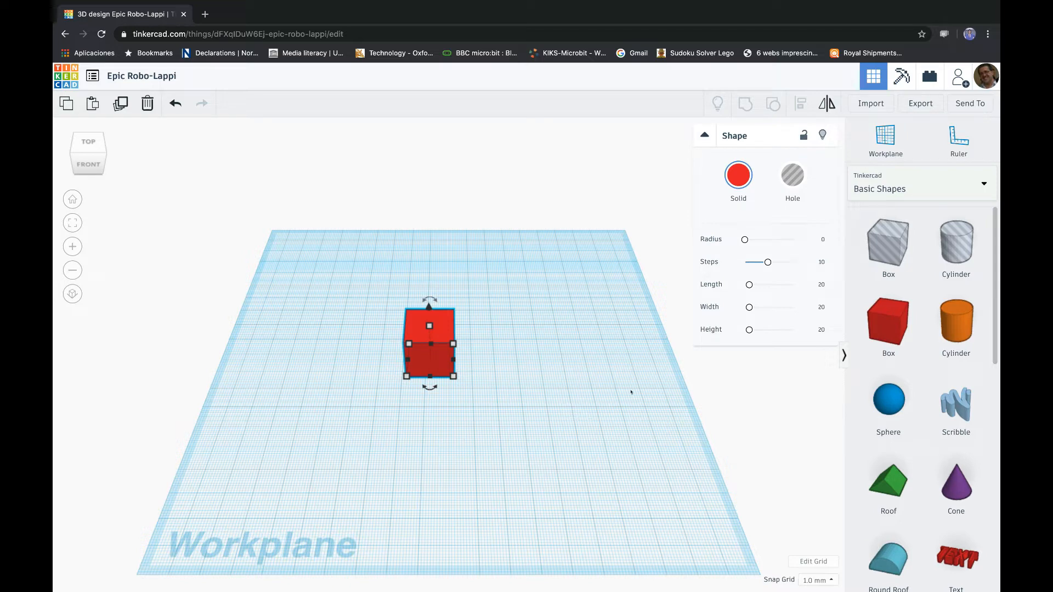
left_click_drag(958, 322, 573, 268)
left_click_drag(960, 486, 239, 487)
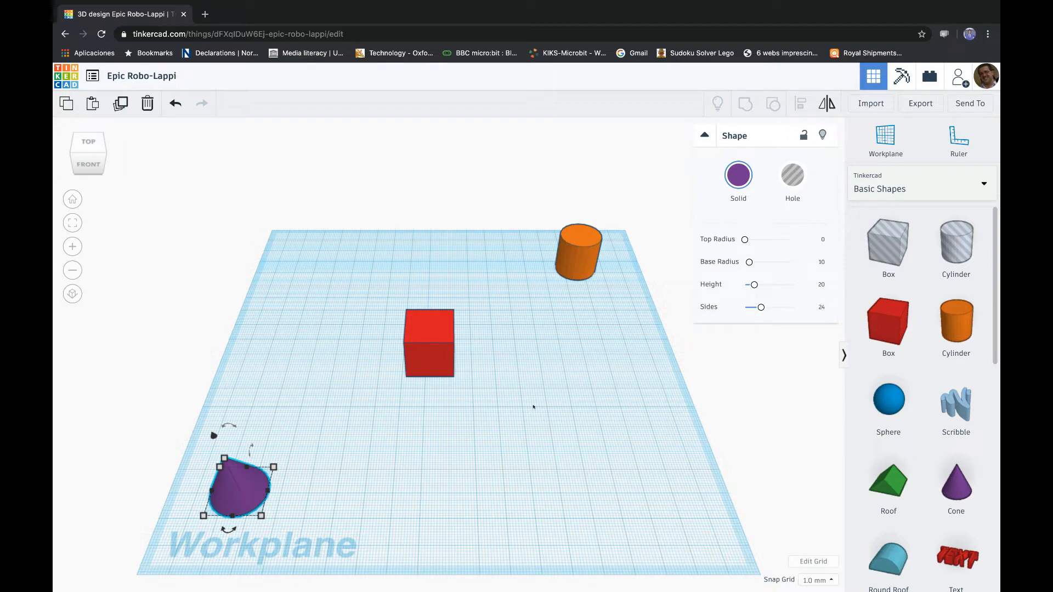
Step: Fit the view to the orange cylinder, zoom out and in around it, and restore the home view
right_click_drag(521, 395, 577, 402)
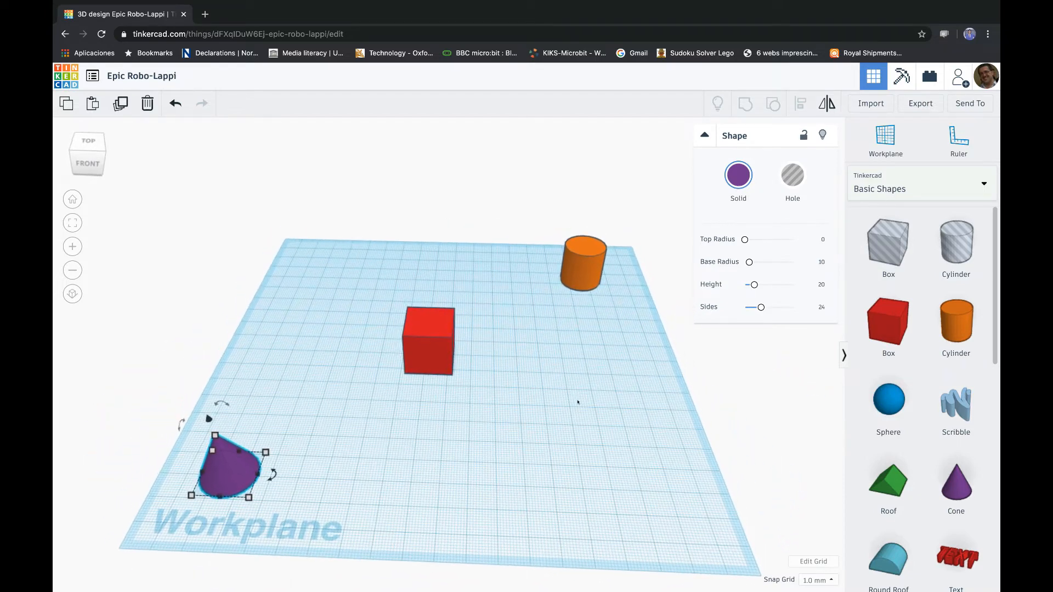
left_click(584, 271)
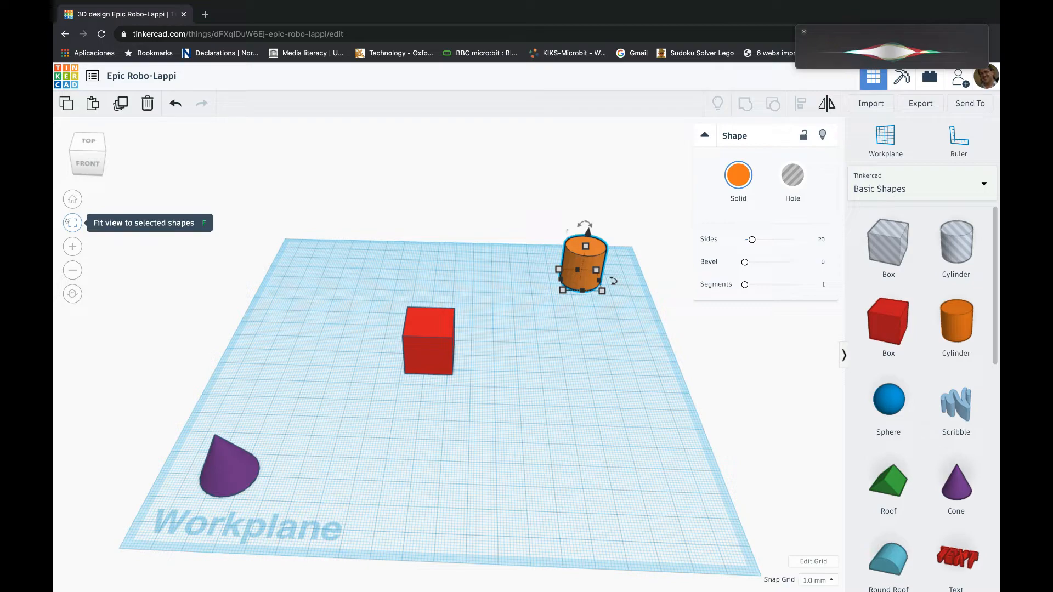
left_click(67, 221)
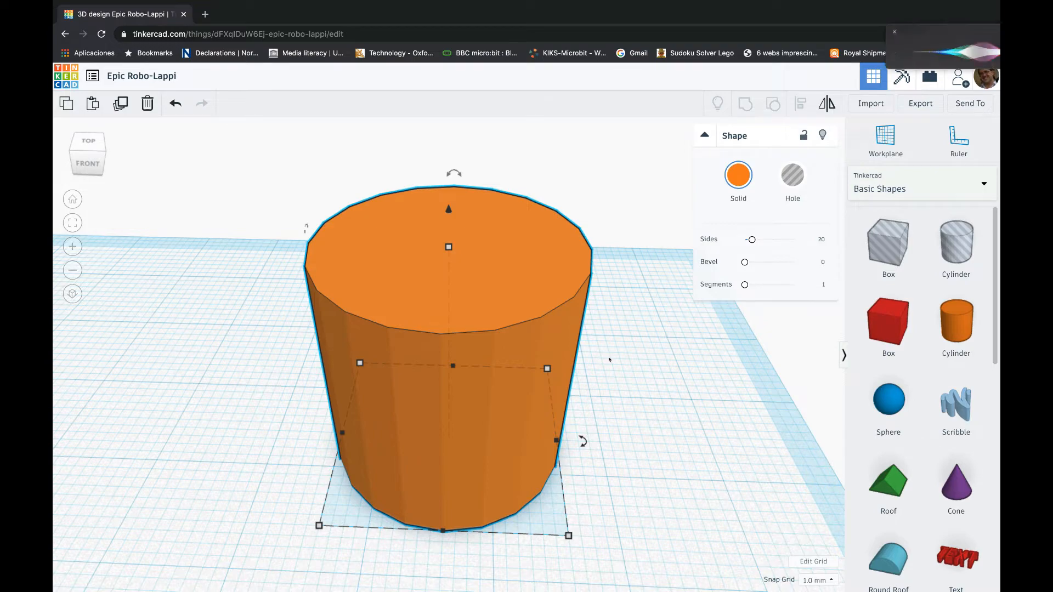
scroll(609, 360, "down", 5)
scroll(609, 359, "down", 5)
scroll(609, 359, "up", 4)
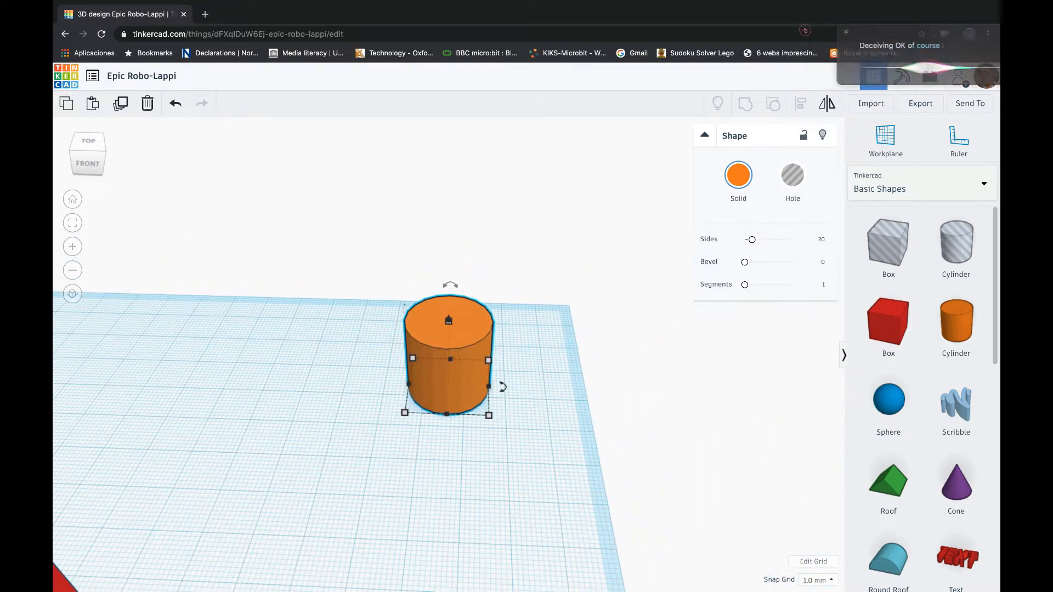
scroll(568, 409, "up", 2)
scroll(568, 408, "down", 5)
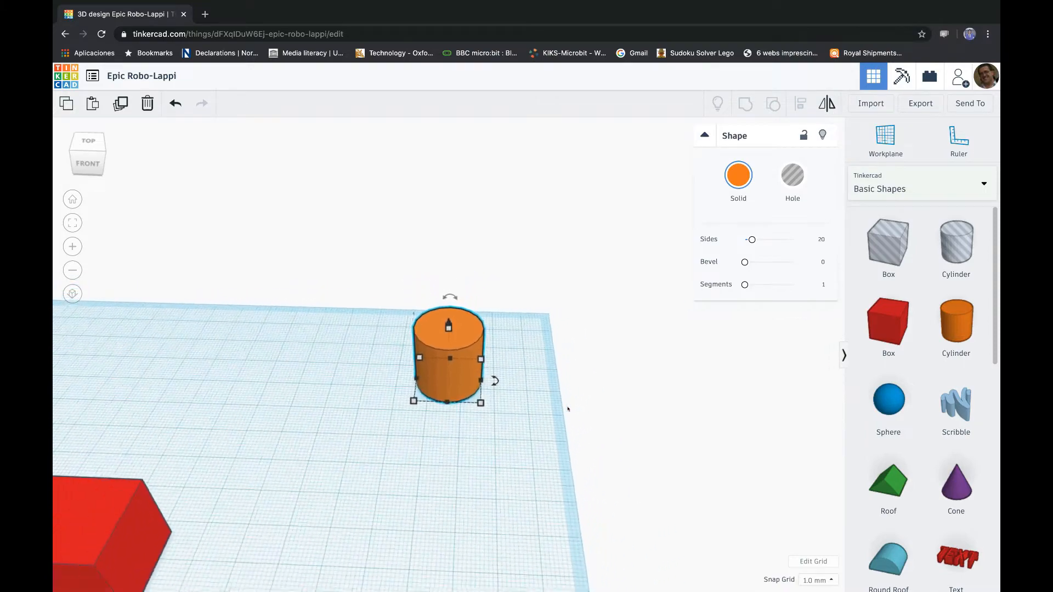
left_click(72, 200)
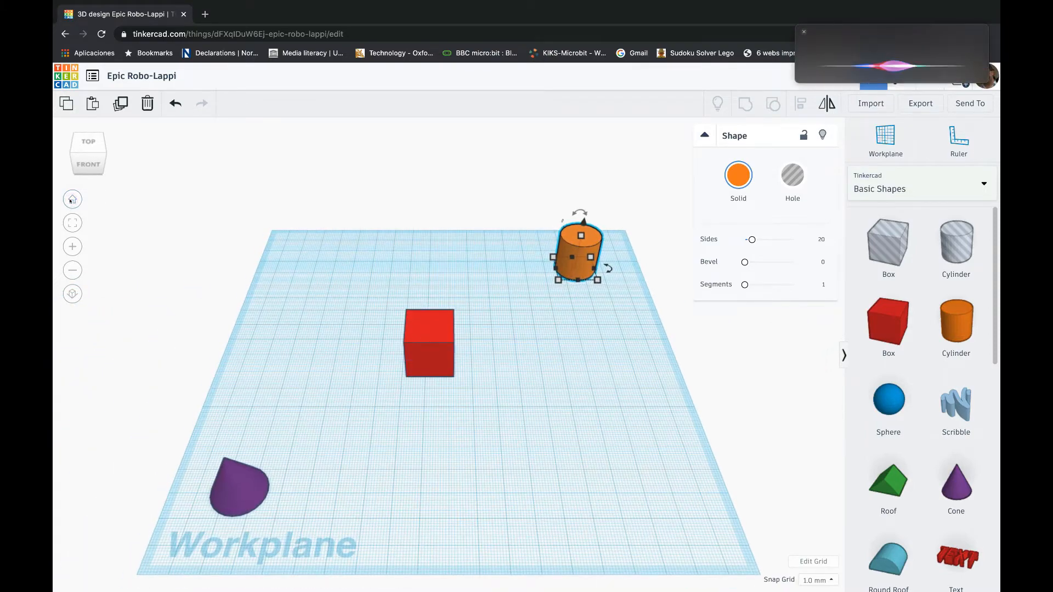
left_click(803, 32)
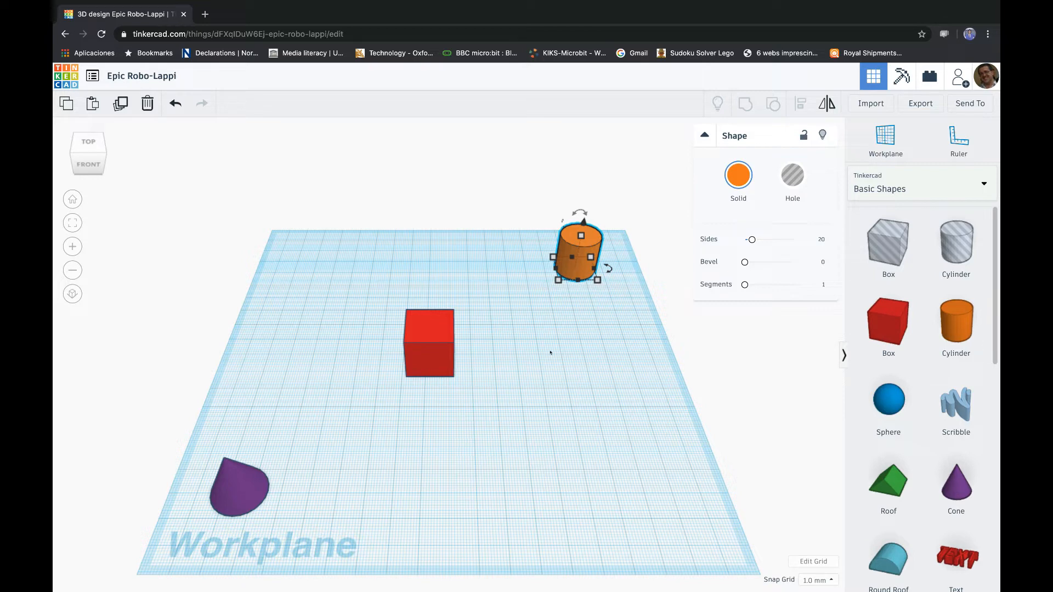
Step: Fit the view to the purple cone and restore the home view
left_click(234, 487)
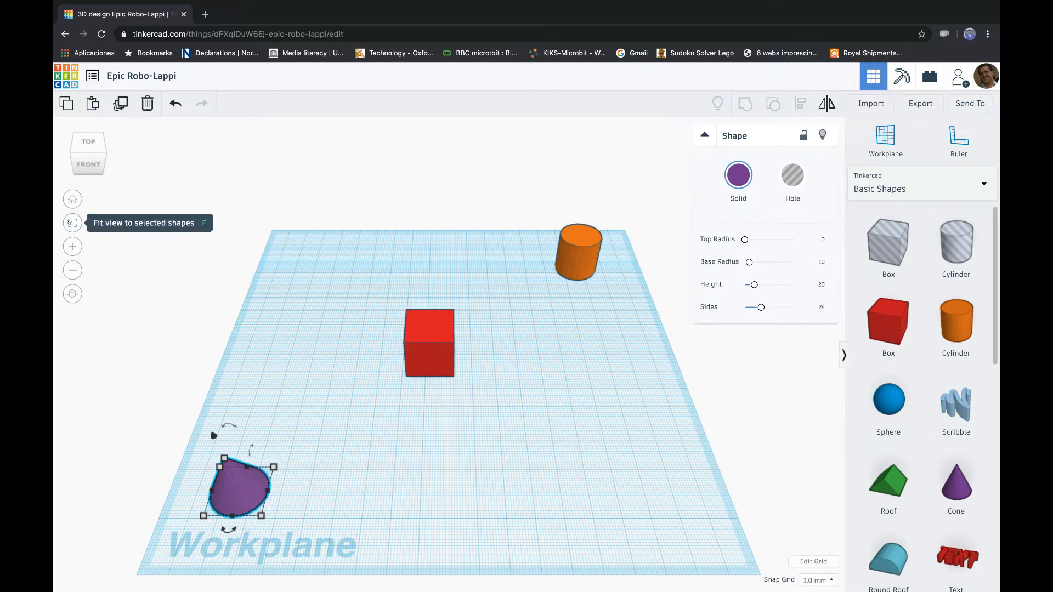
left_click(71, 223)
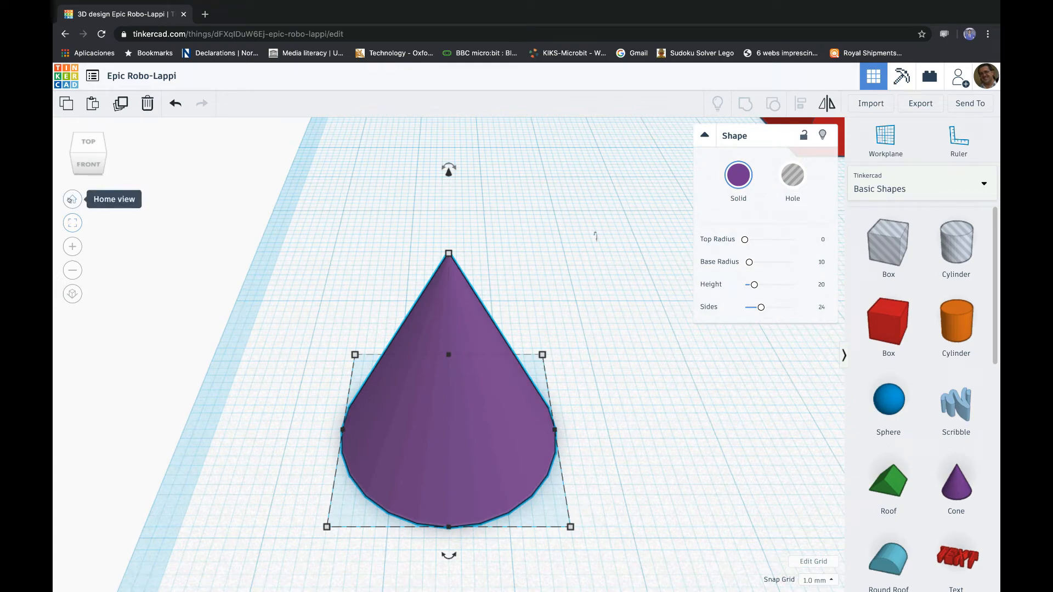
left_click(71, 200)
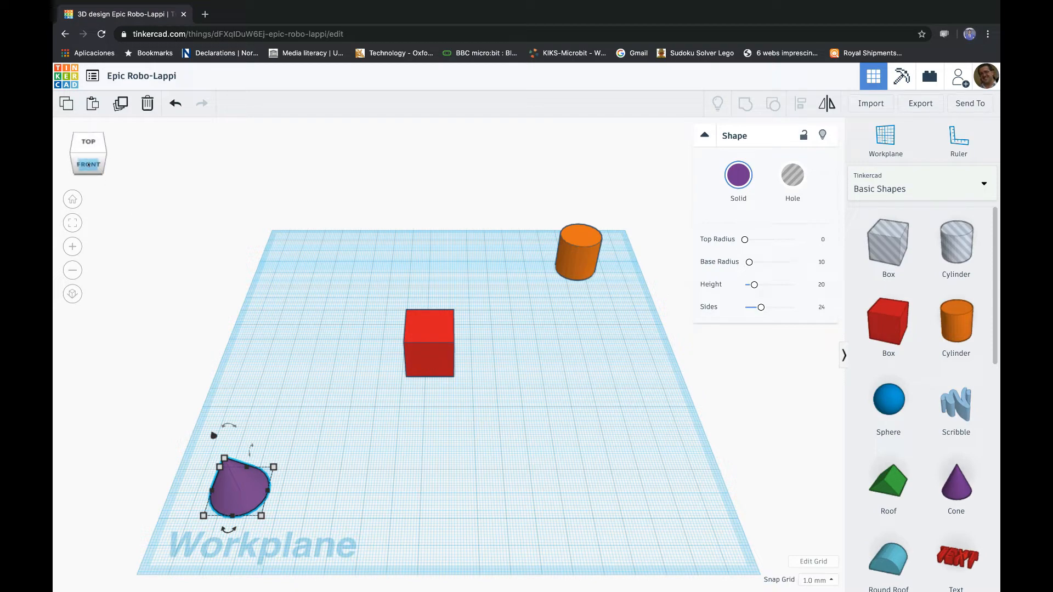
Step: Examine the three shapes from the front, right and bottom, orbit around them, and return to the home view
left_click(89, 164)
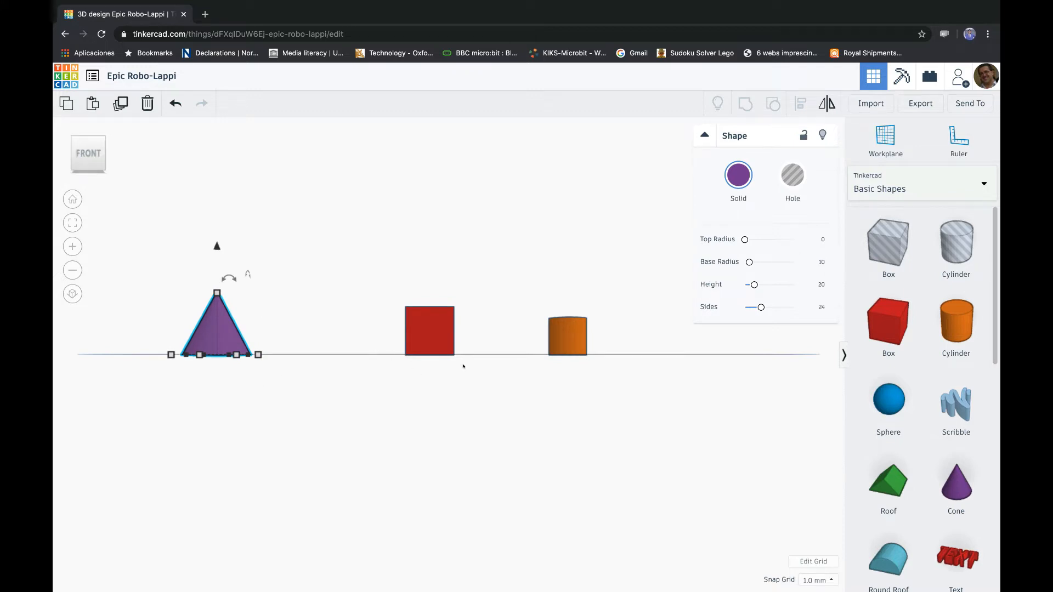
left_click(111, 152)
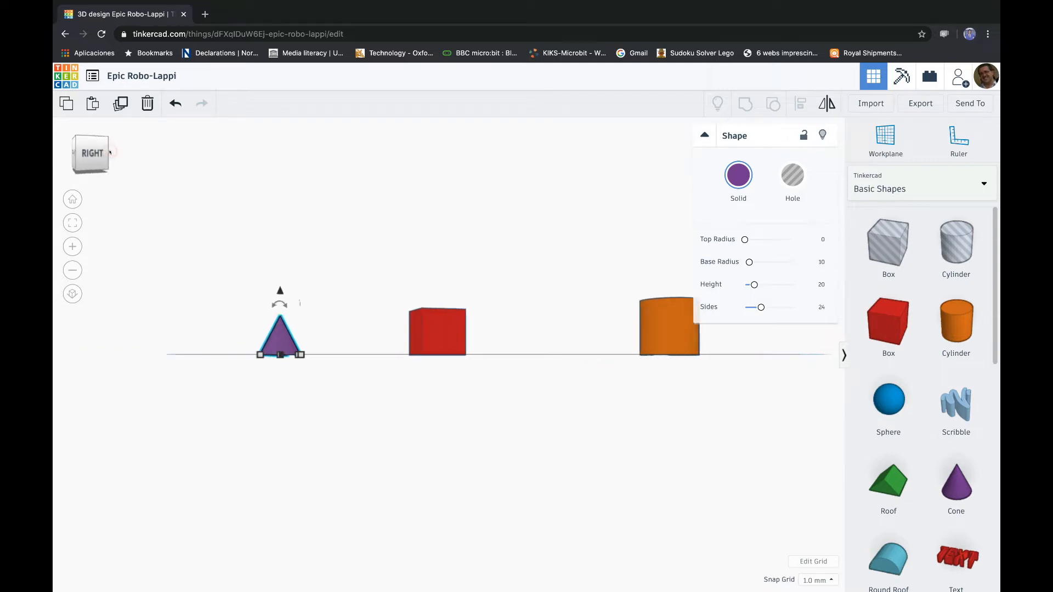
left_click(88, 175)
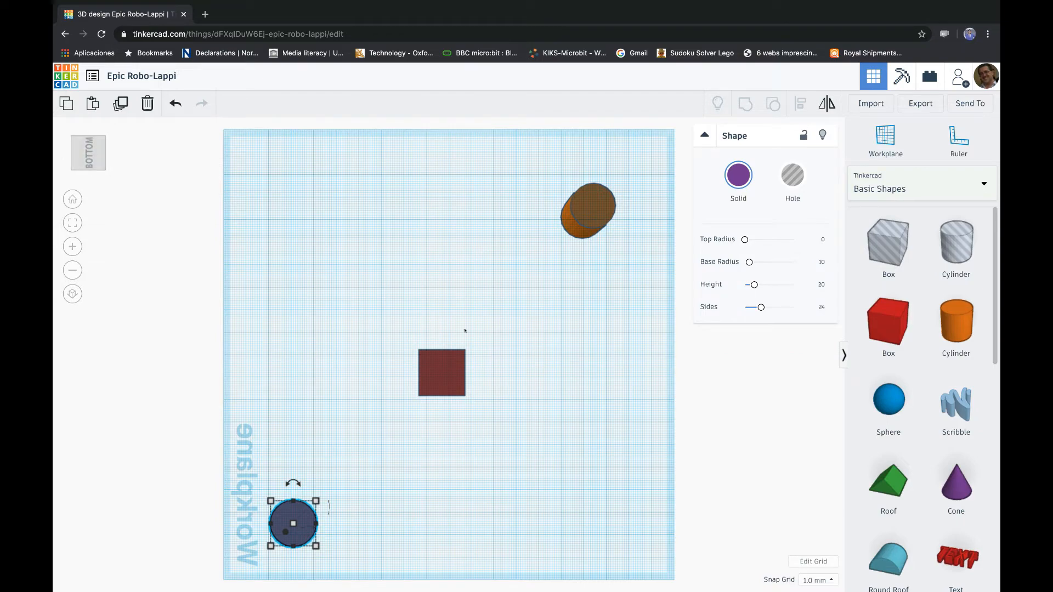
left_click_drag(309, 207, 408, 277)
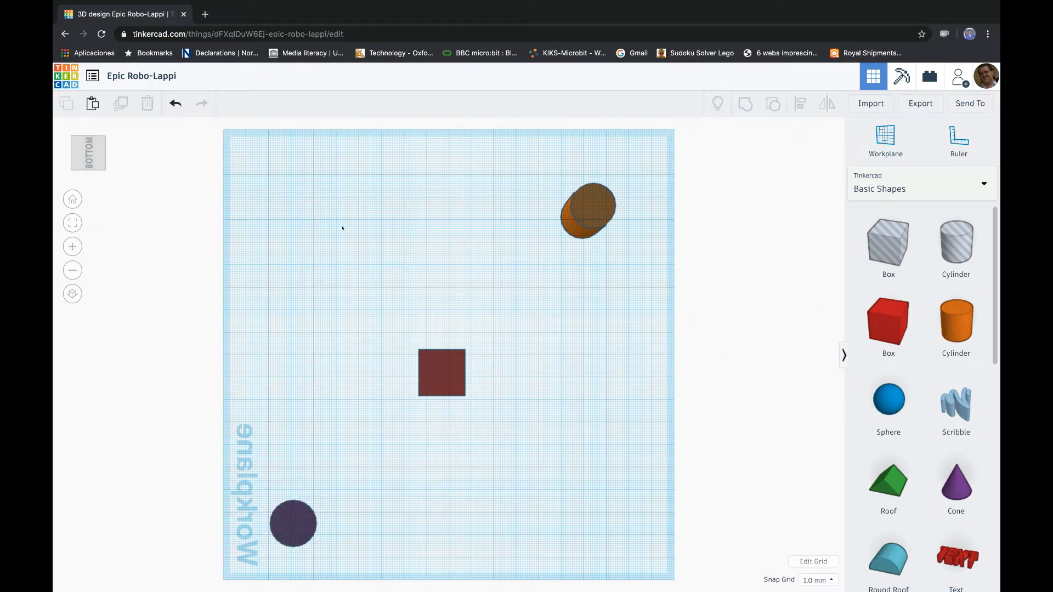
right_click_drag(340, 228, 343, 315)
left_click_drag(342, 316, 457, 389)
left_click(433, 445)
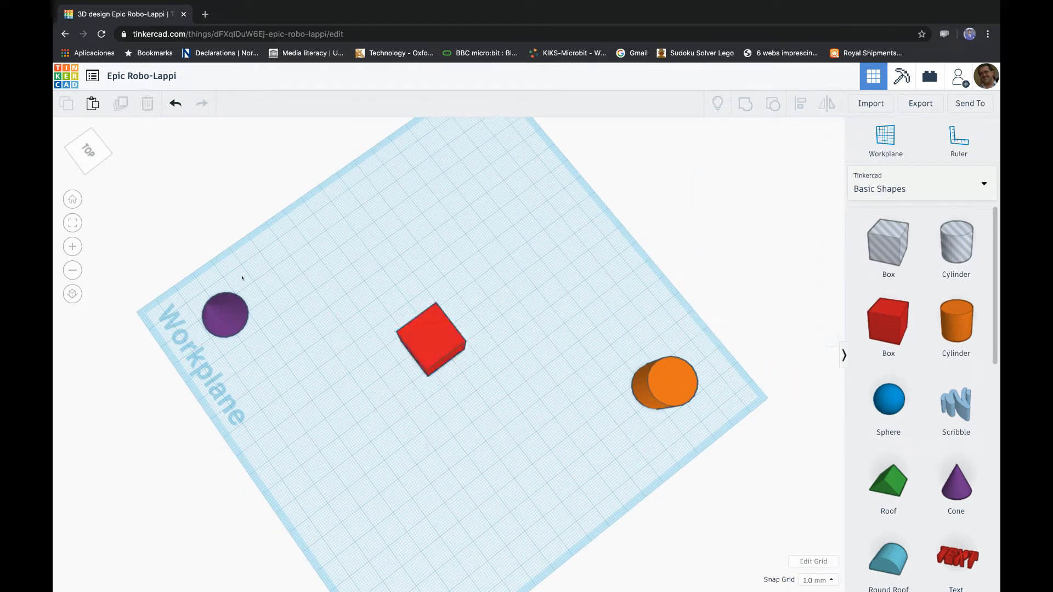
left_click(72, 201)
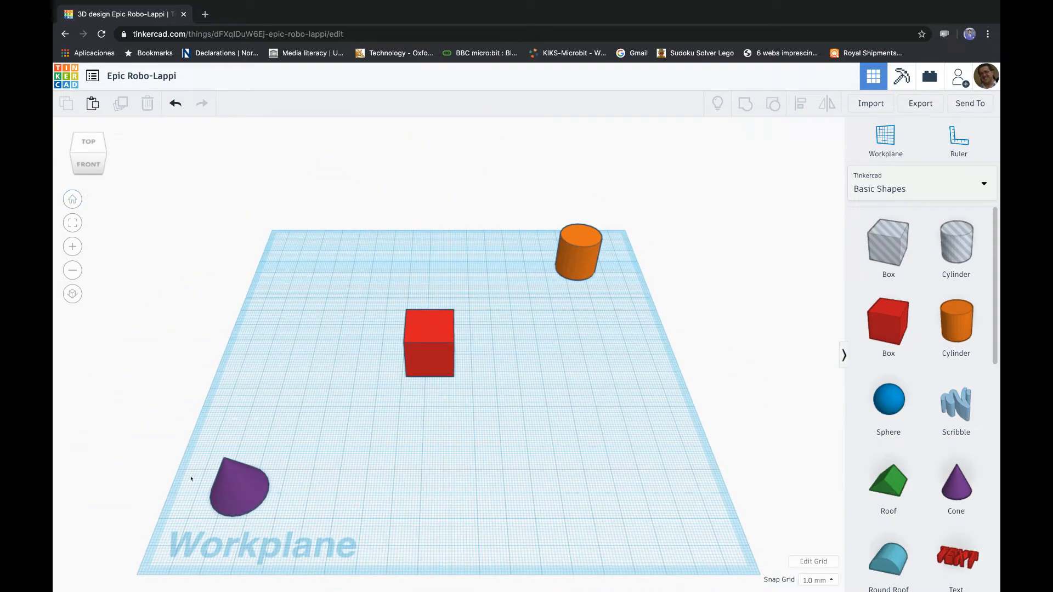
Step: Delete the purple cone and the orange cylinder from the workplane
left_click(238, 485)
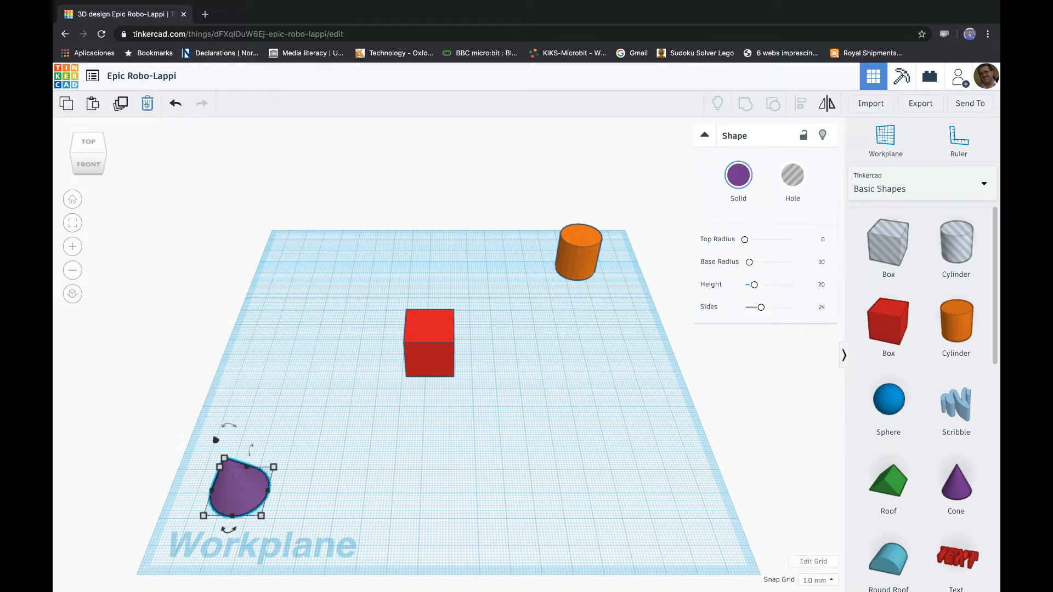
left_click(146, 104)
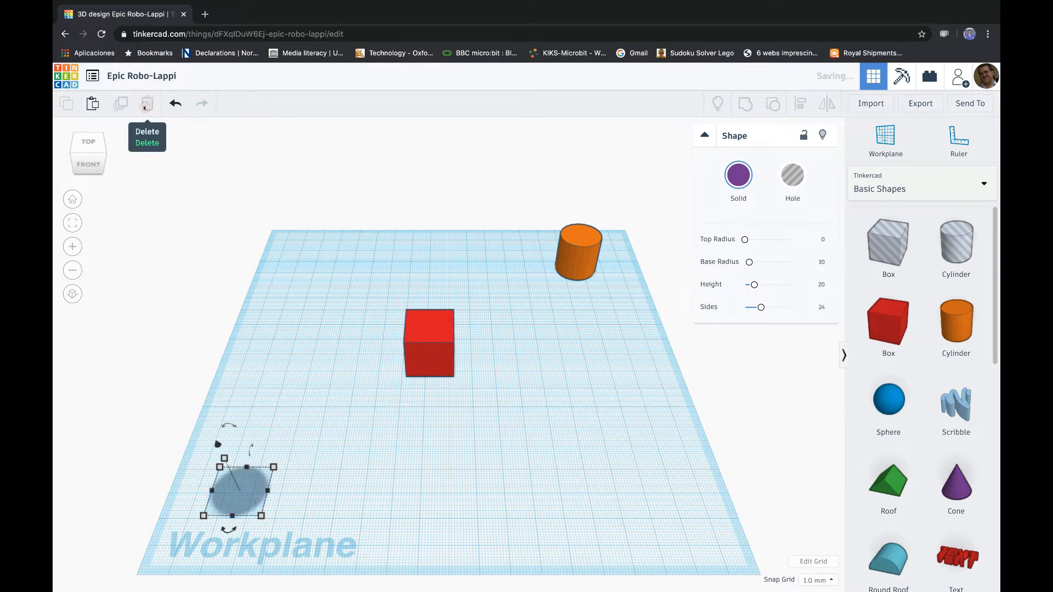
left_click(576, 249)
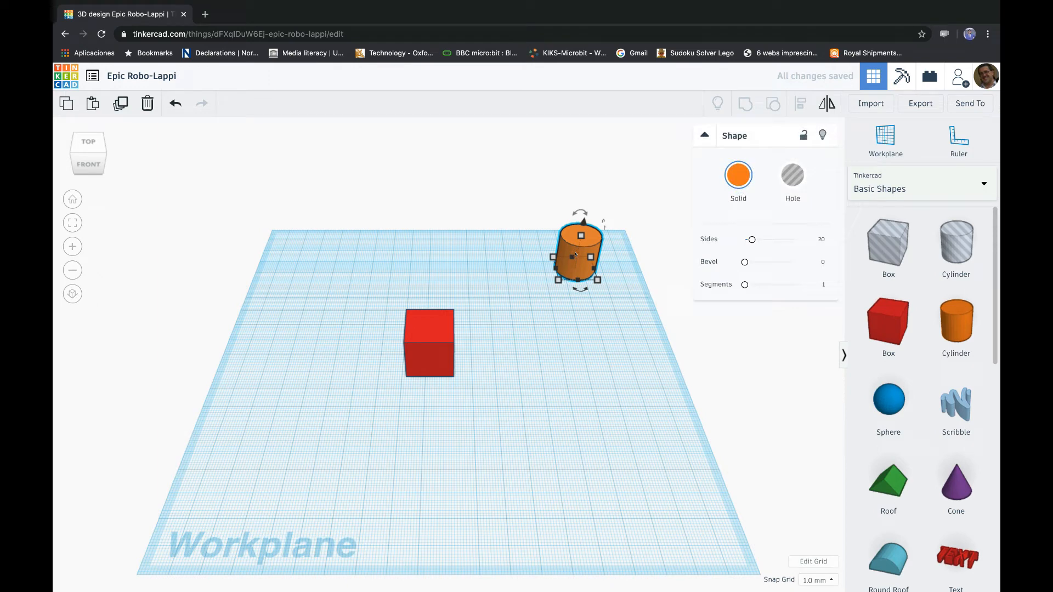
key("Delete")
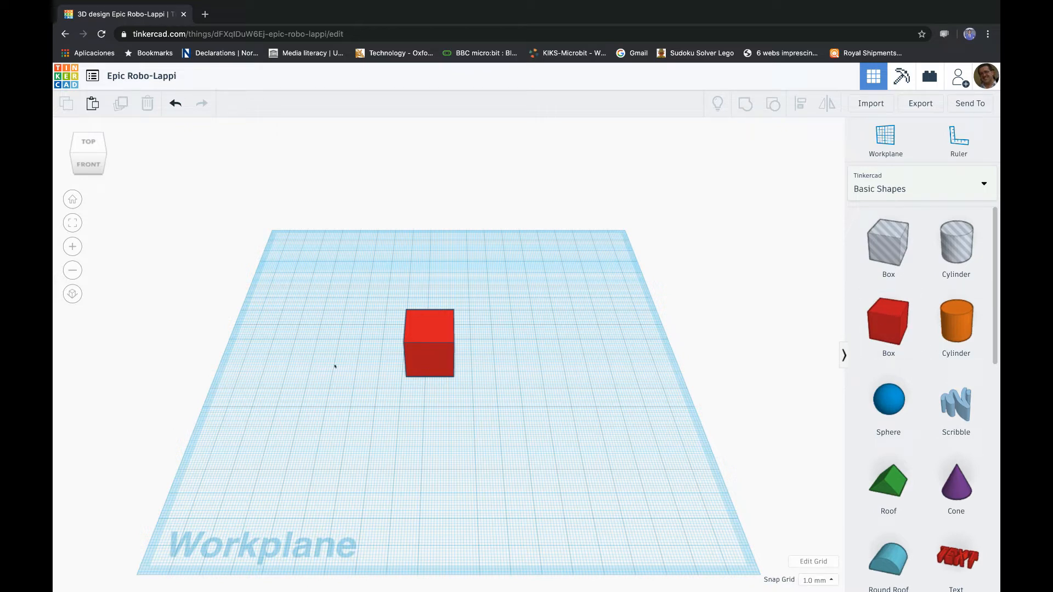
Step: Resize the red box's base to 70 mm wide and 35 mm deep
left_click(430, 328)
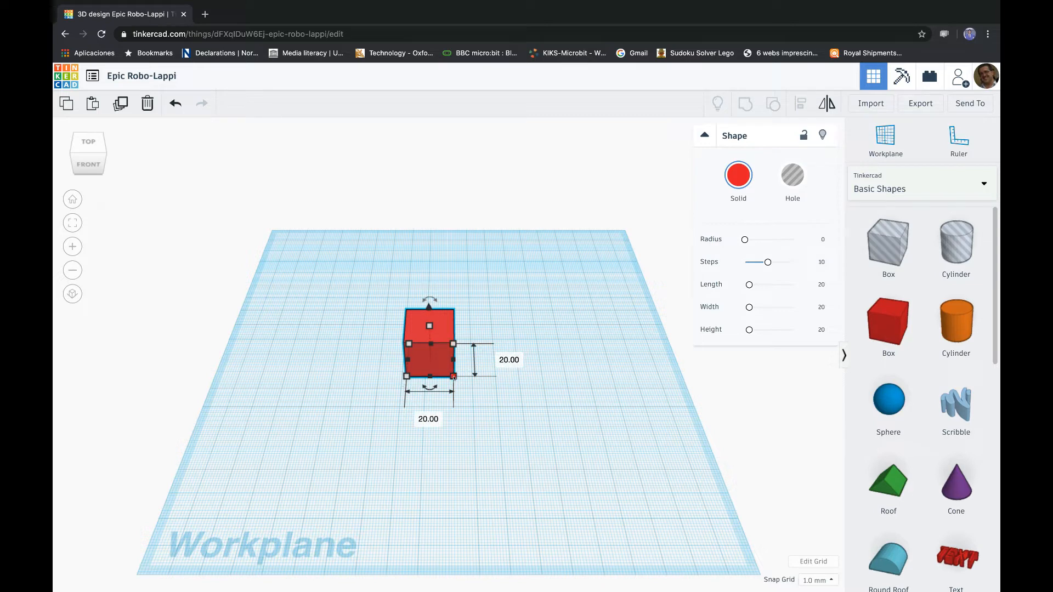
mouse_move(452, 377)
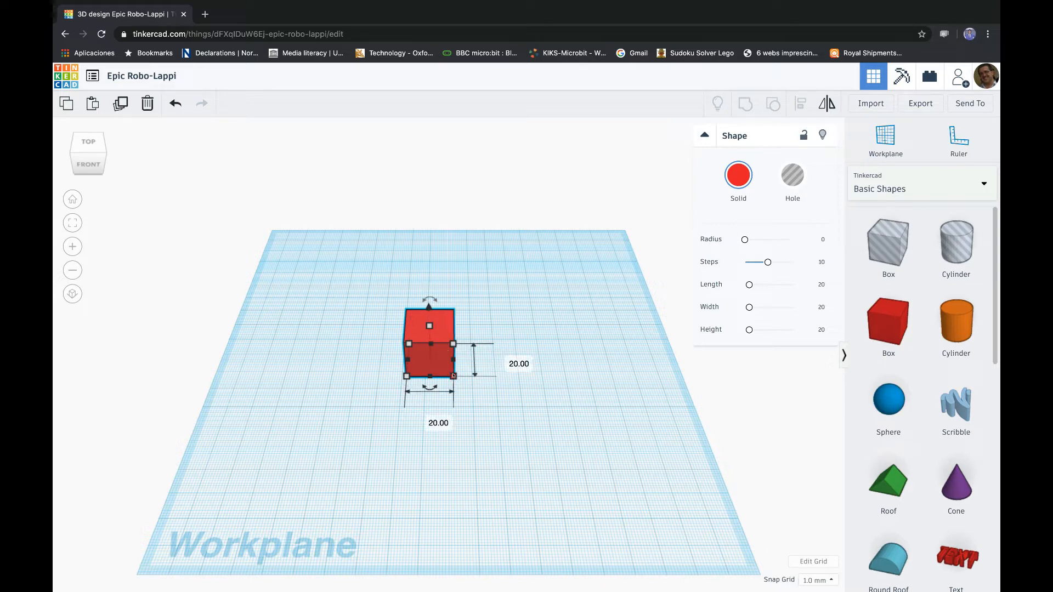
left_click(428, 419)
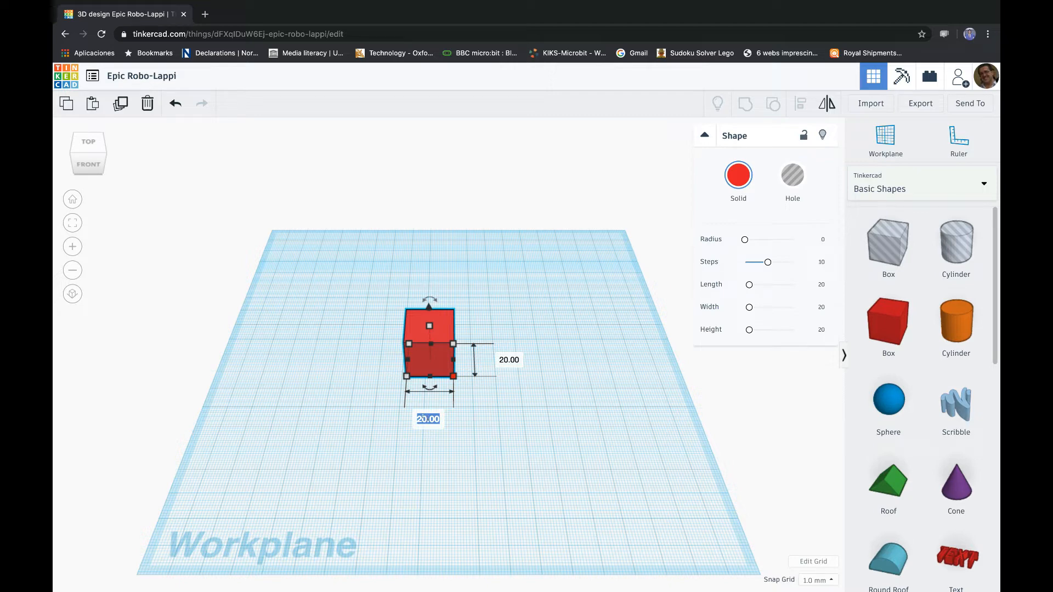
type("70")
key("Return")
left_click(624, 359)
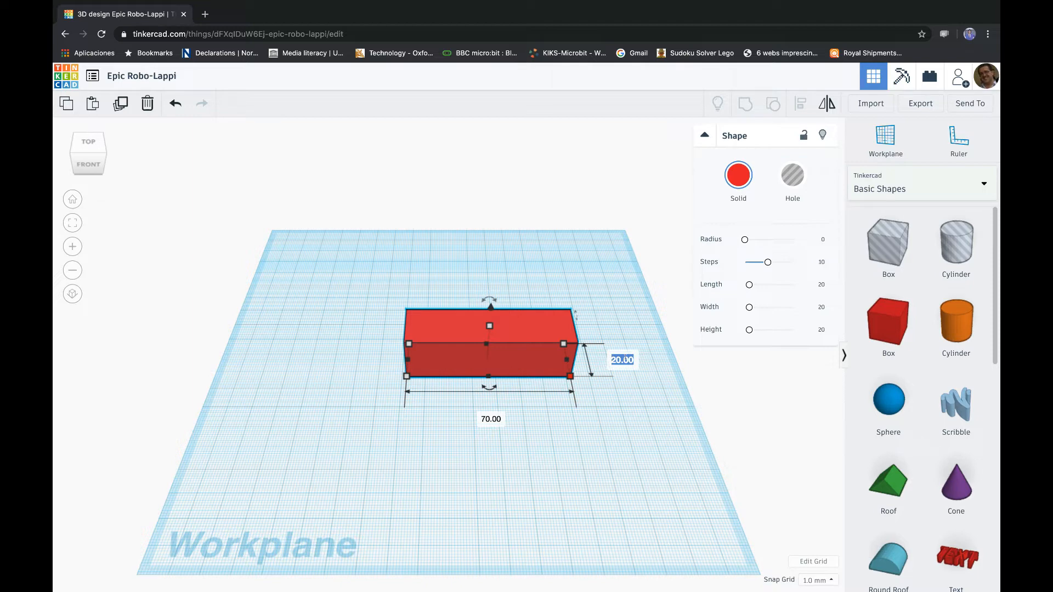
type("35")
key("Return")
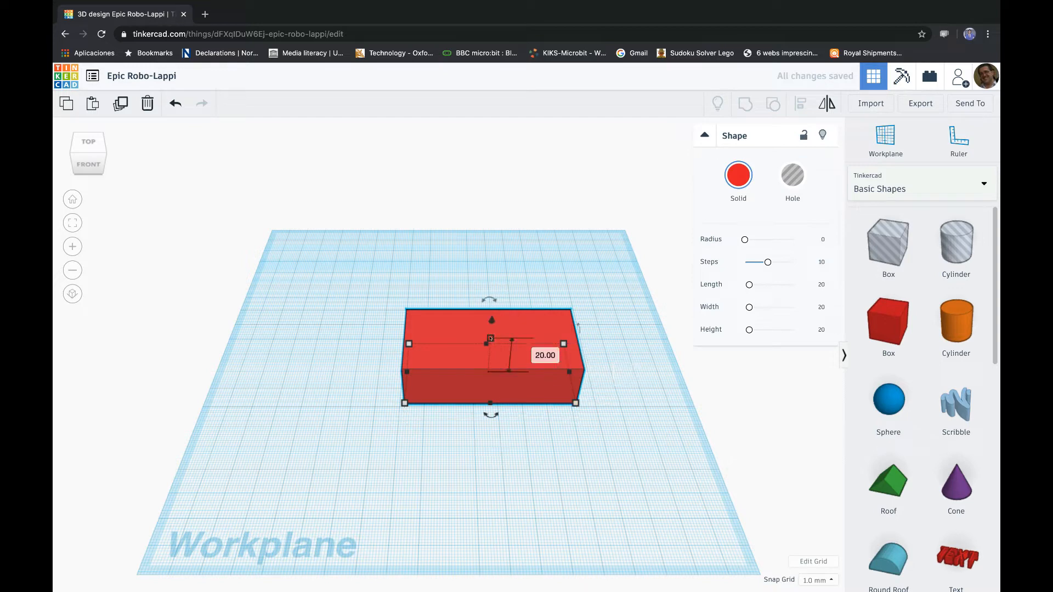
Step: Set the red box's height to 5 mm and move it sideways to about the middle of the workplane
left_click(542, 353)
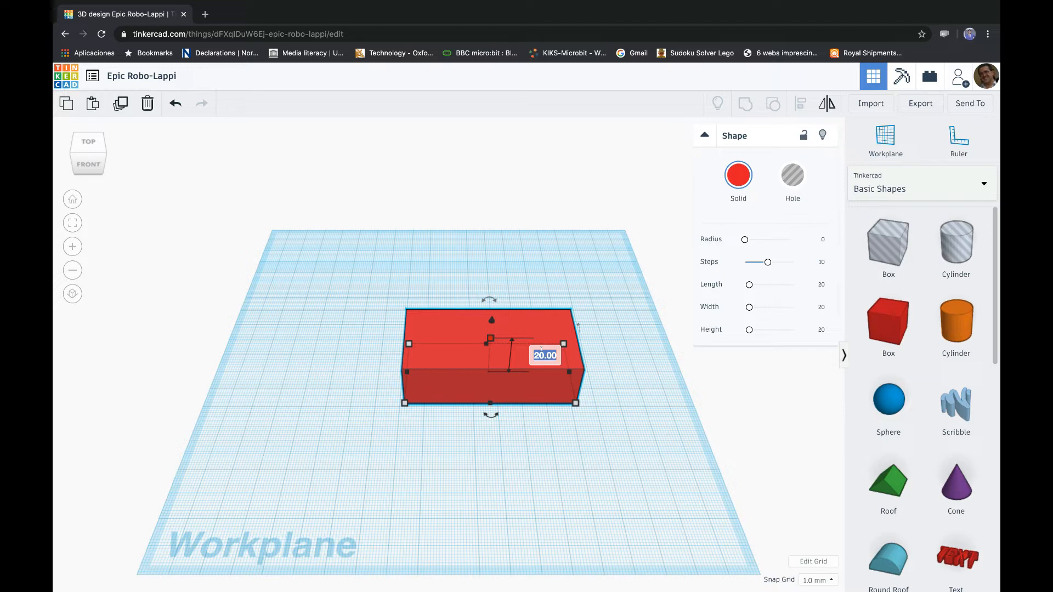
type("5")
key("Return")
left_click_drag(443, 380, 407, 380)
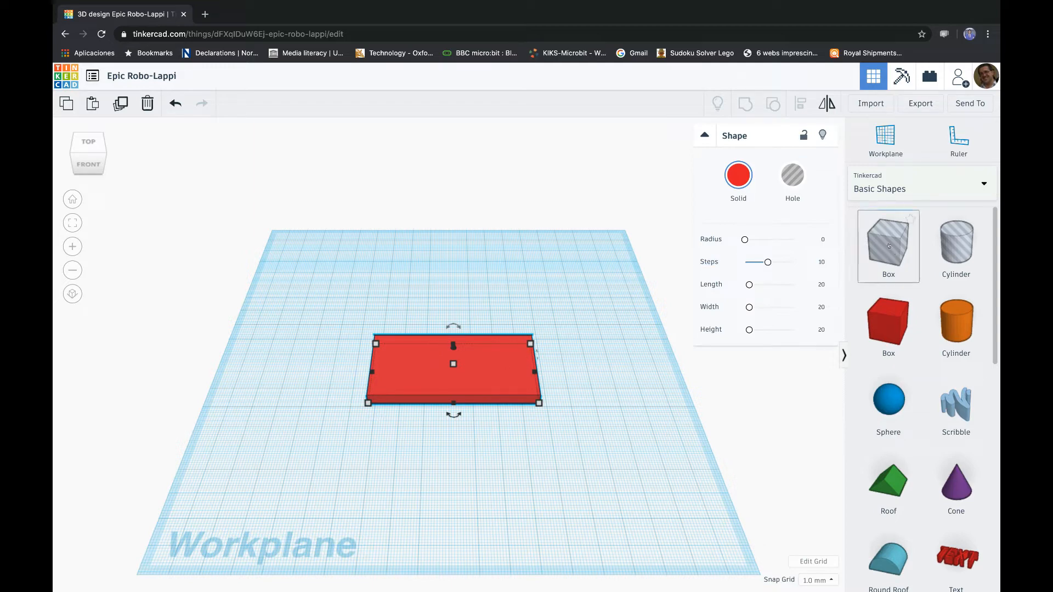
Step: Place a box-shaped hole on the workplane behind the red box
left_click_drag(884, 240, 449, 286)
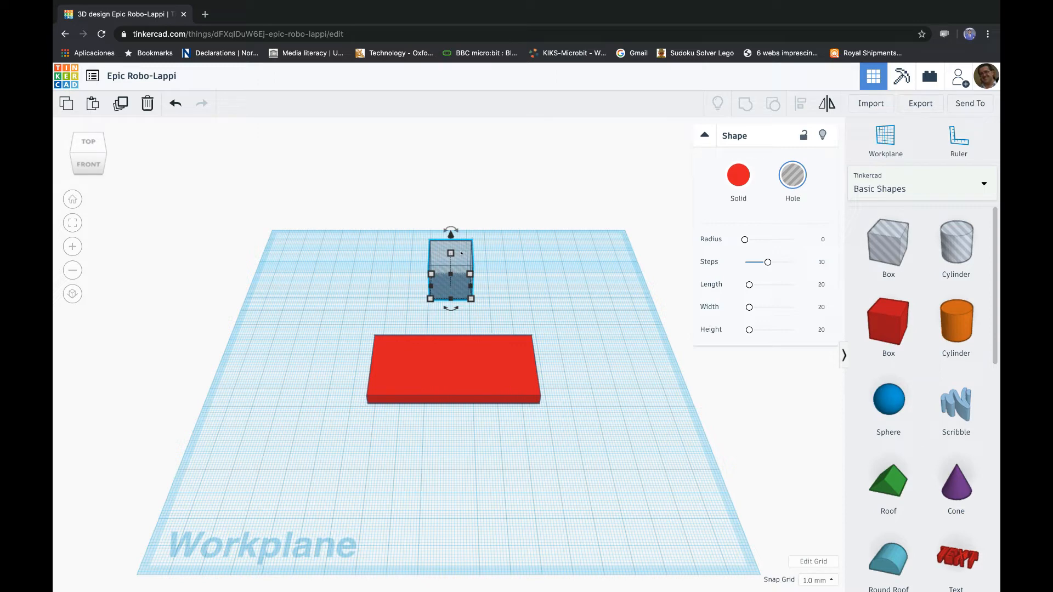
Step: Try cutting a square opening by moving the hole box onto the red box and grouping them, and undo the grouping and the move
left_click_drag(460, 253, 533, 328)
left_click_drag(535, 319, 491, 341)
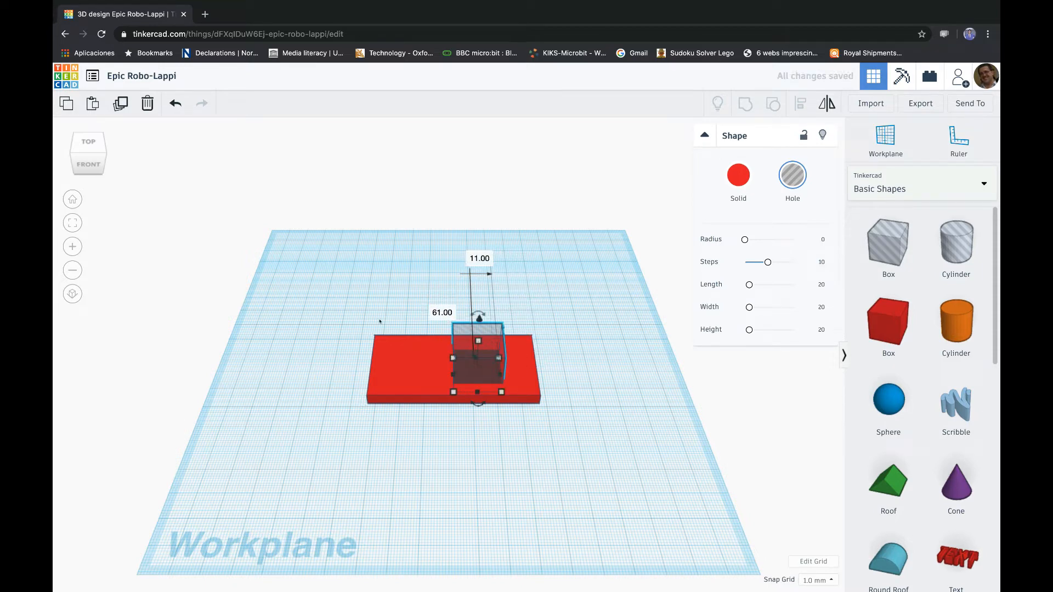
left_click_drag(356, 297, 565, 437)
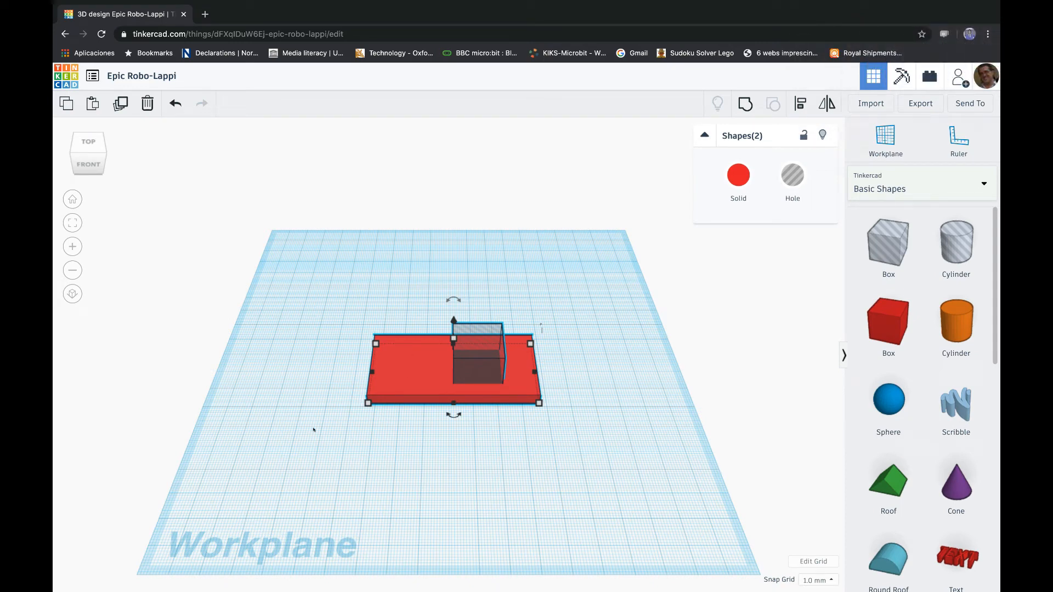
left_click(742, 104)
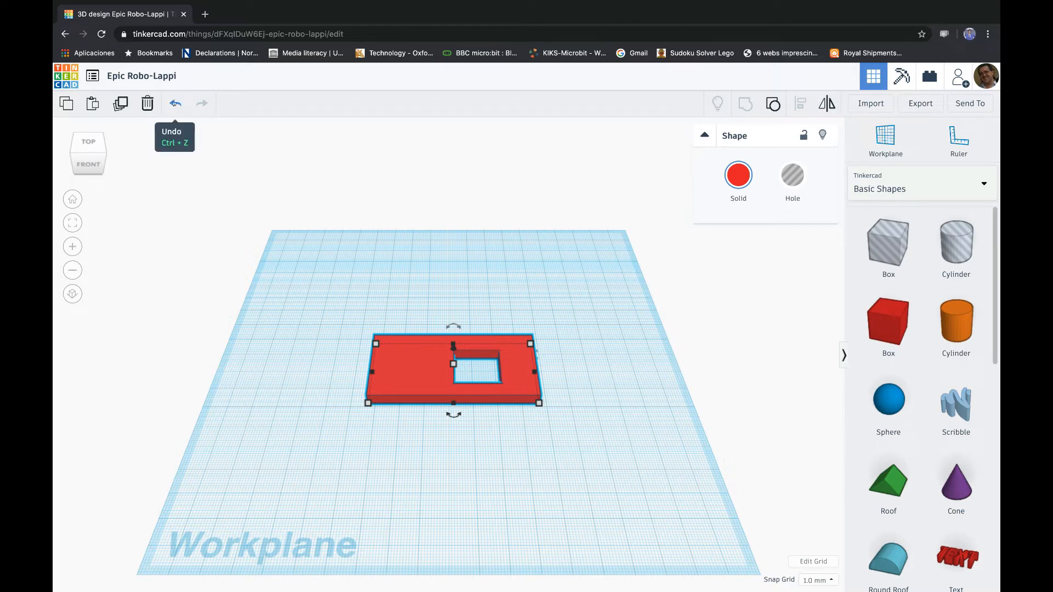
left_click(175, 103)
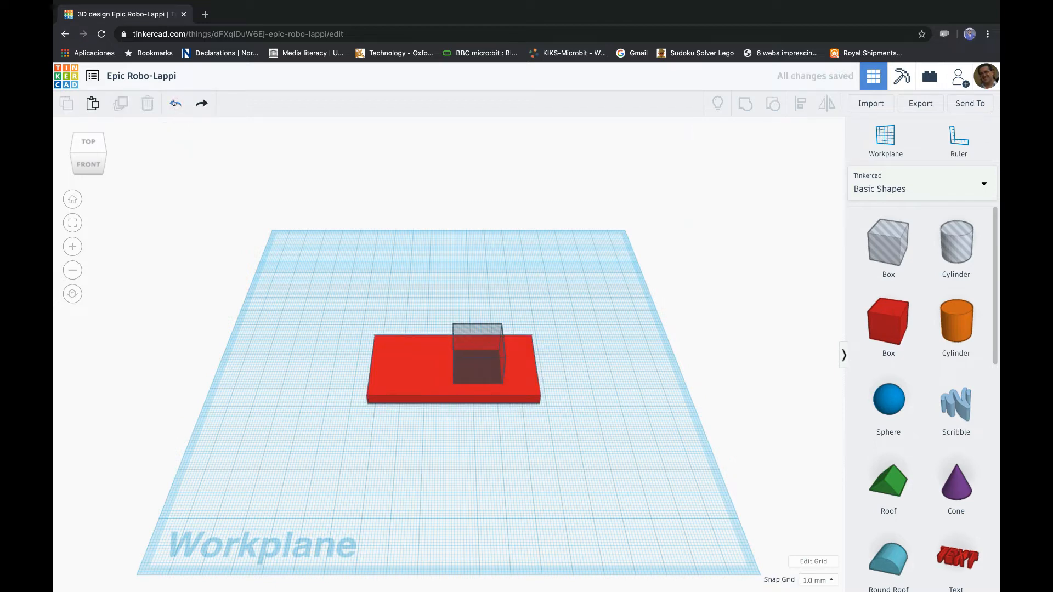
left_click(175, 104)
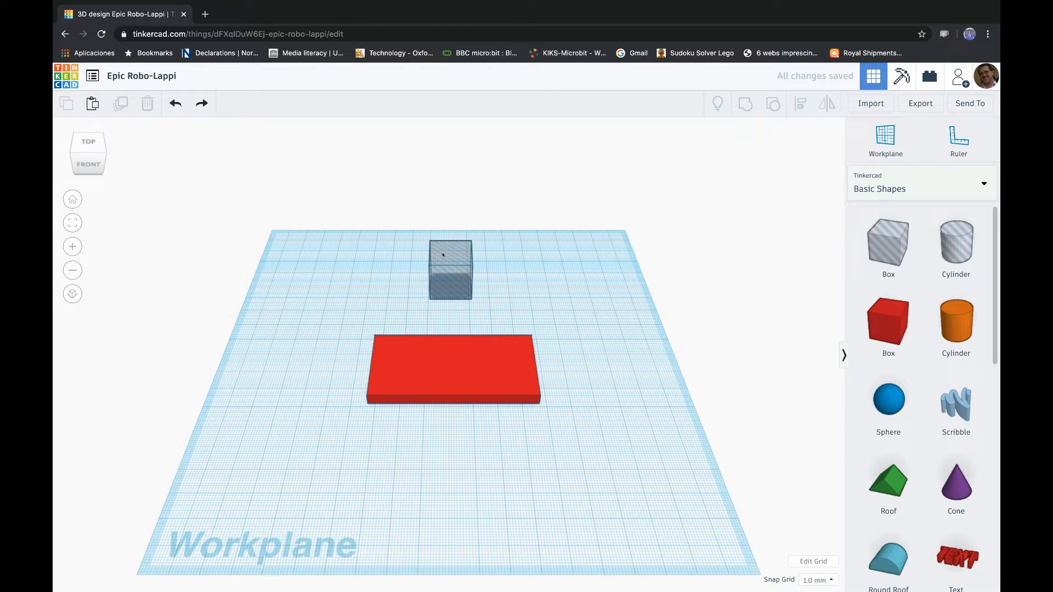
Step: Resize the hole box's base to 60 mm wide and 25 mm deep
left_click(445, 256)
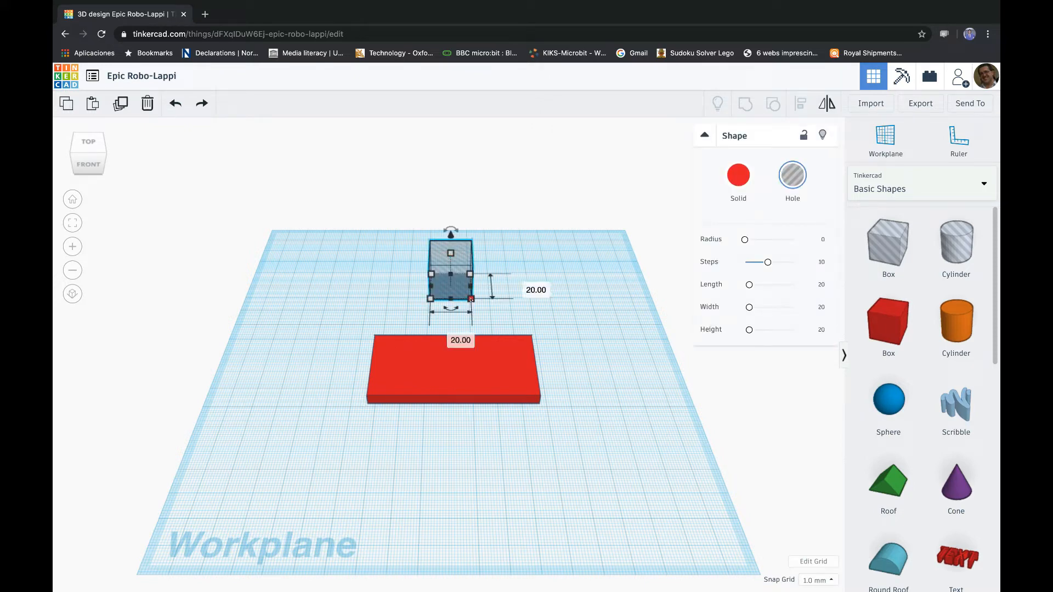
left_click(448, 337)
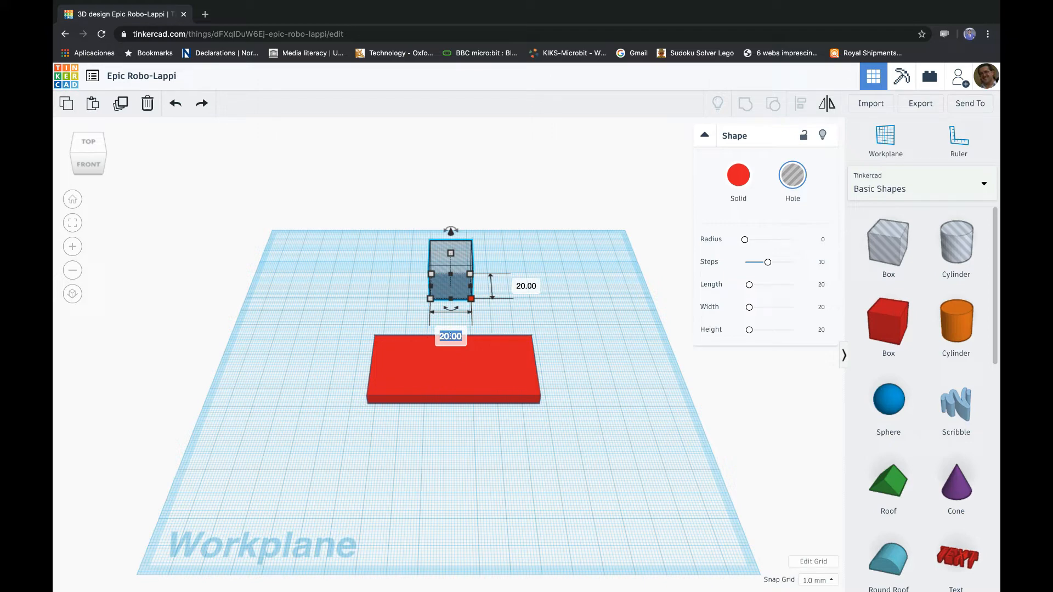
type("60")
left_click(522, 286)
left_click(606, 286)
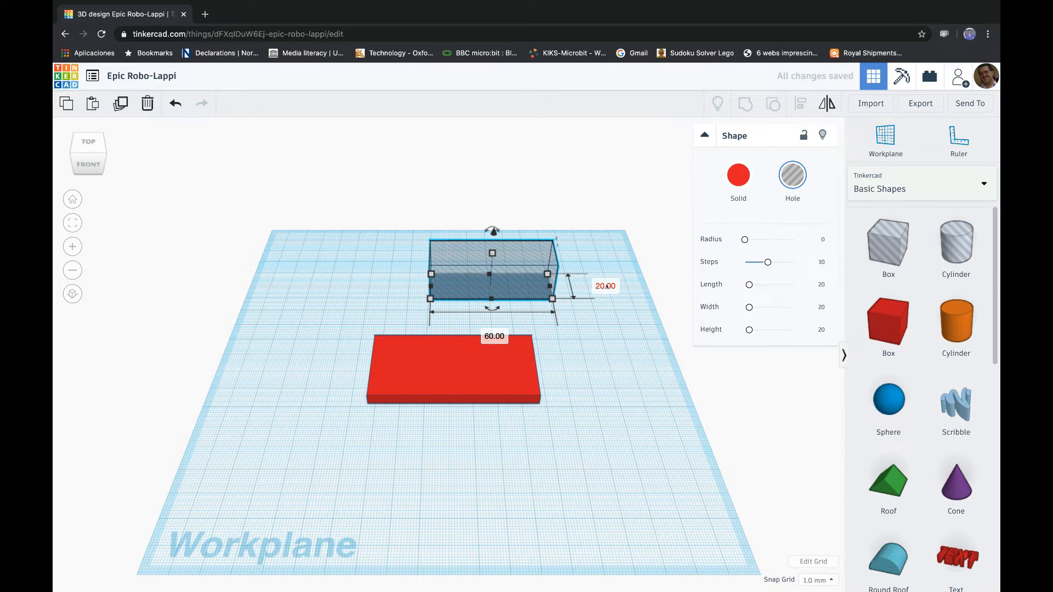
key("ctrl+a")
type("25")
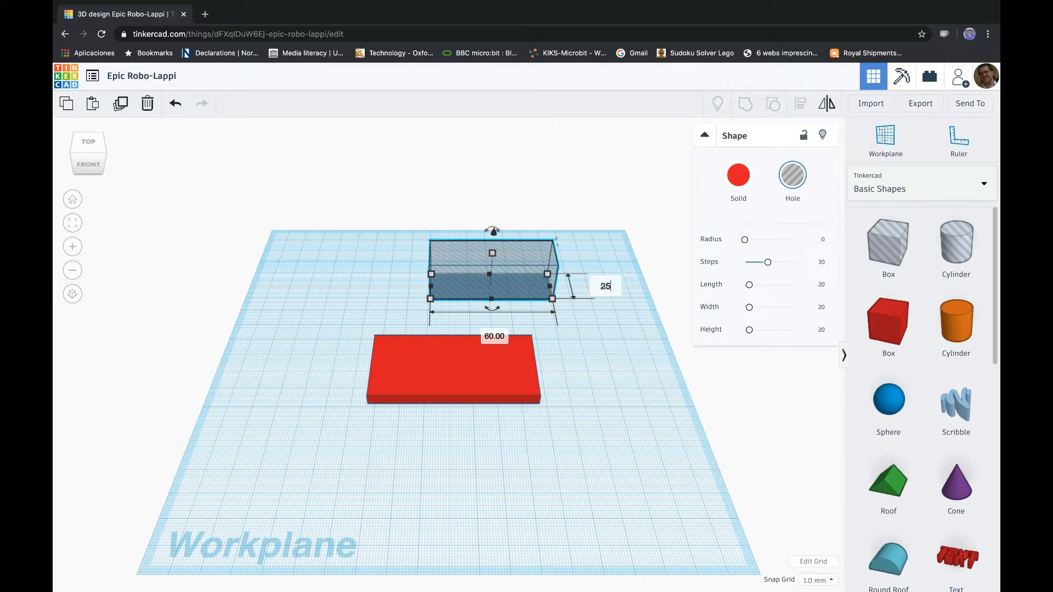
key("Return")
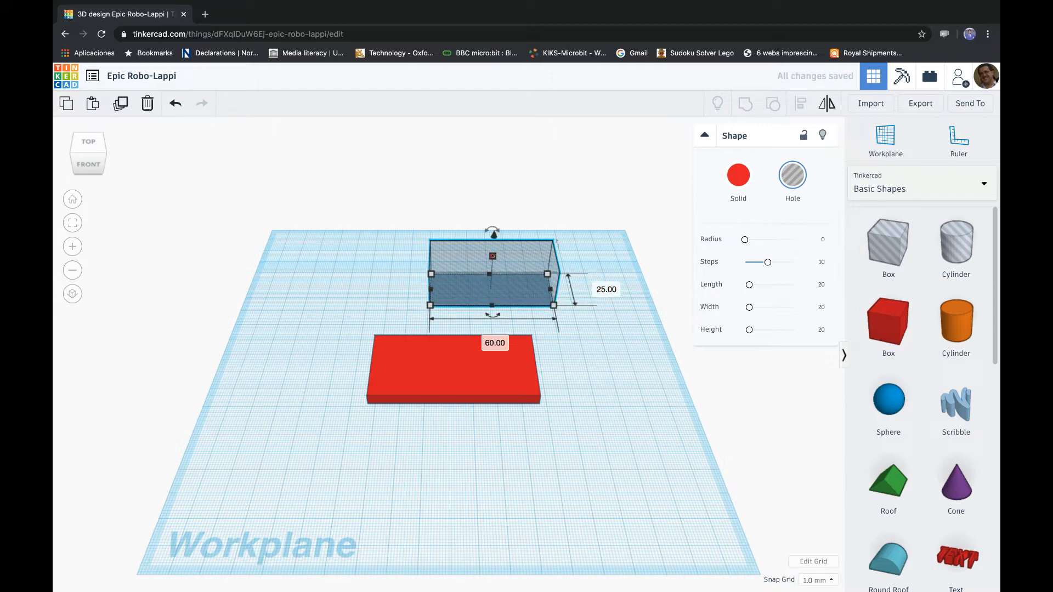
Step: Set the hole box's height to 3 mm and shift it about 1 mm sideways and 4 mm toward the red box
left_click_drag(492, 256, 491, 285)
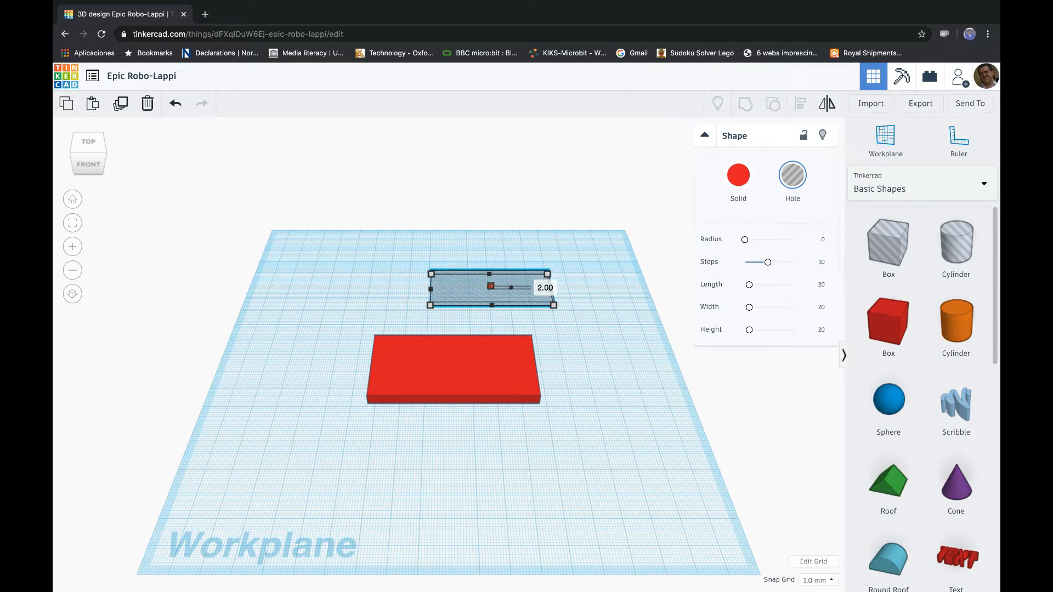
left_click_drag(491, 286, 491, 284)
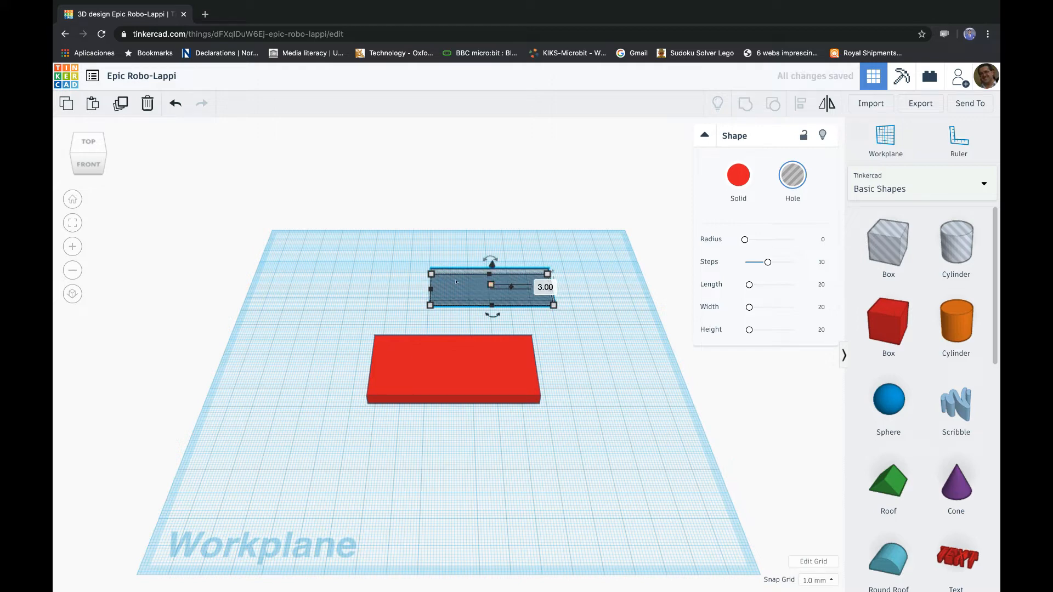
mouse_move(455, 282)
left_mouse_down()
mouse_move(416, 317)
mouse_move(405, 461)
mouse_move(375, 368)
mouse_move(384, 356)
mouse_move(432, 362)
mouse_move(418, 355)
mouse_move(426, 366)
mouse_move(449, 290)
mouse_move(409, 291)
mouse_move(471, 287)
mouse_move(450, 284)
left_mouse_up()
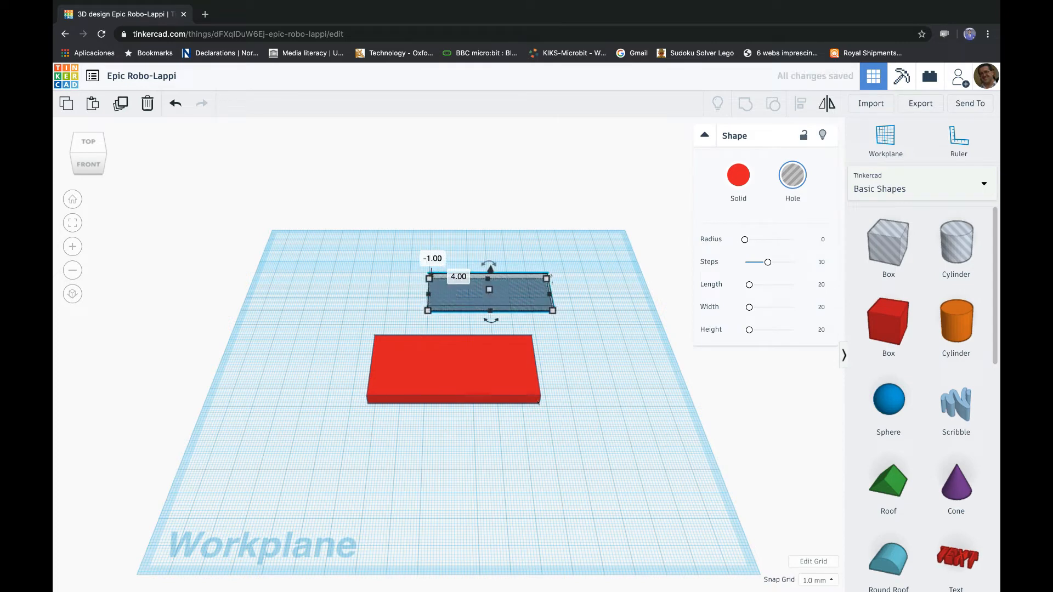
left_click(568, 403)
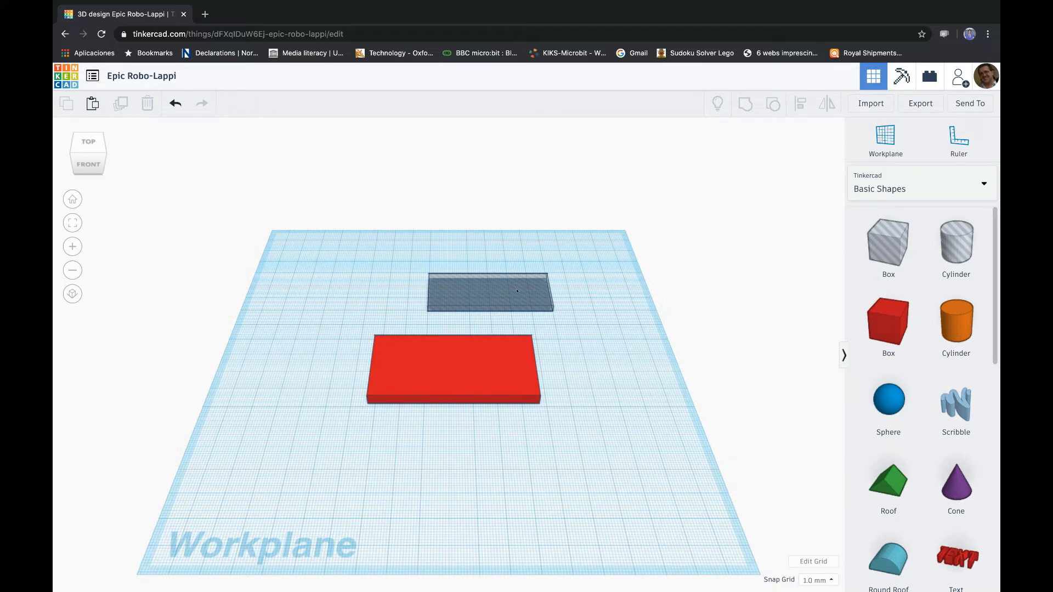
left_click(442, 299)
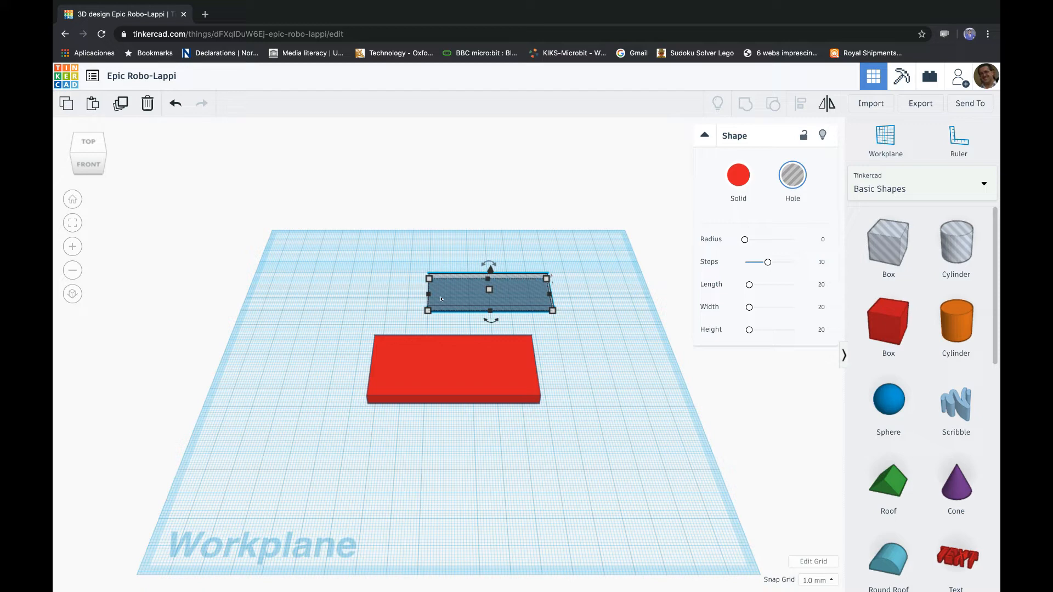
left_click(425, 375, "shift")
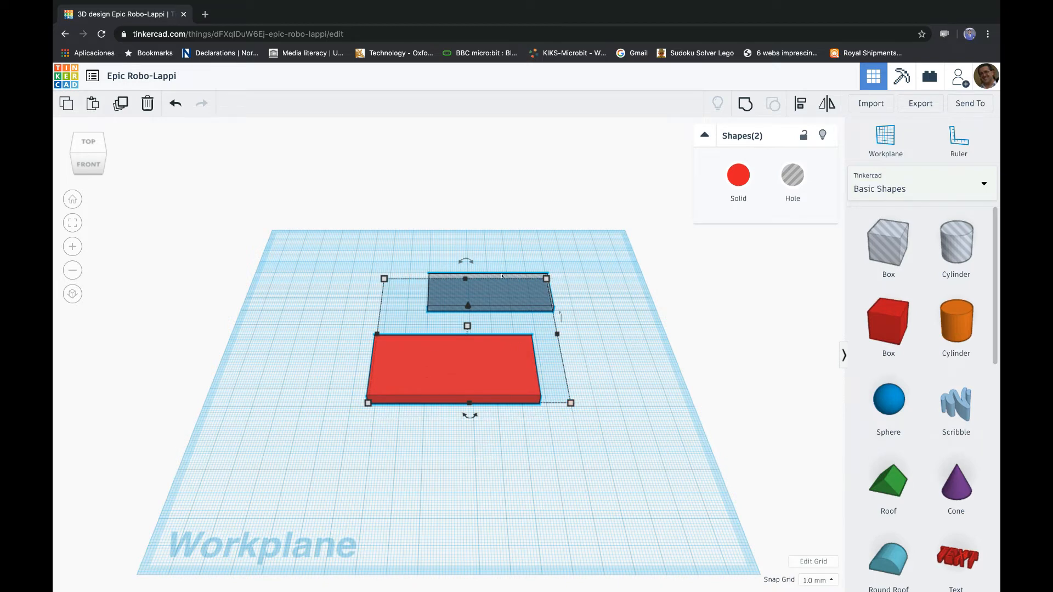
left_click(574, 493)
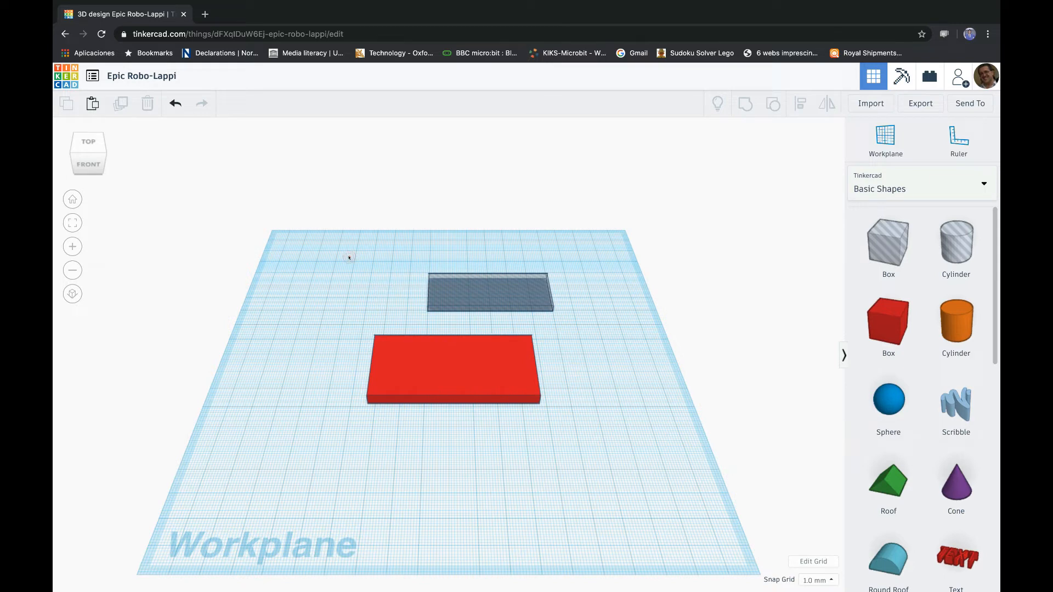
Step: Align the hole box with the red box, centring them in width and depth and making their top faces flush
left_click_drag(348, 258, 512, 429)
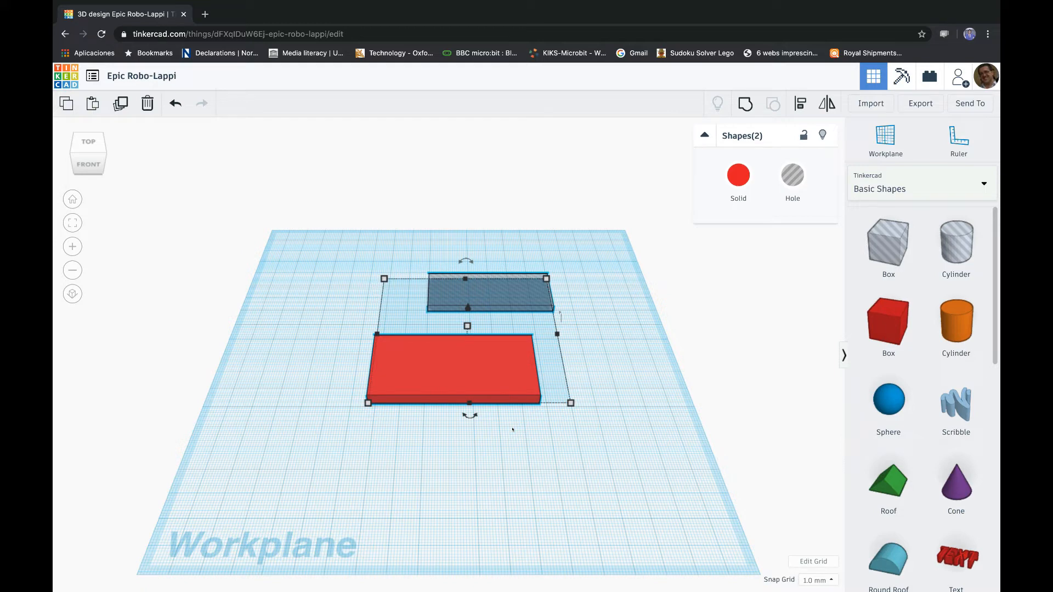
left_click(798, 105)
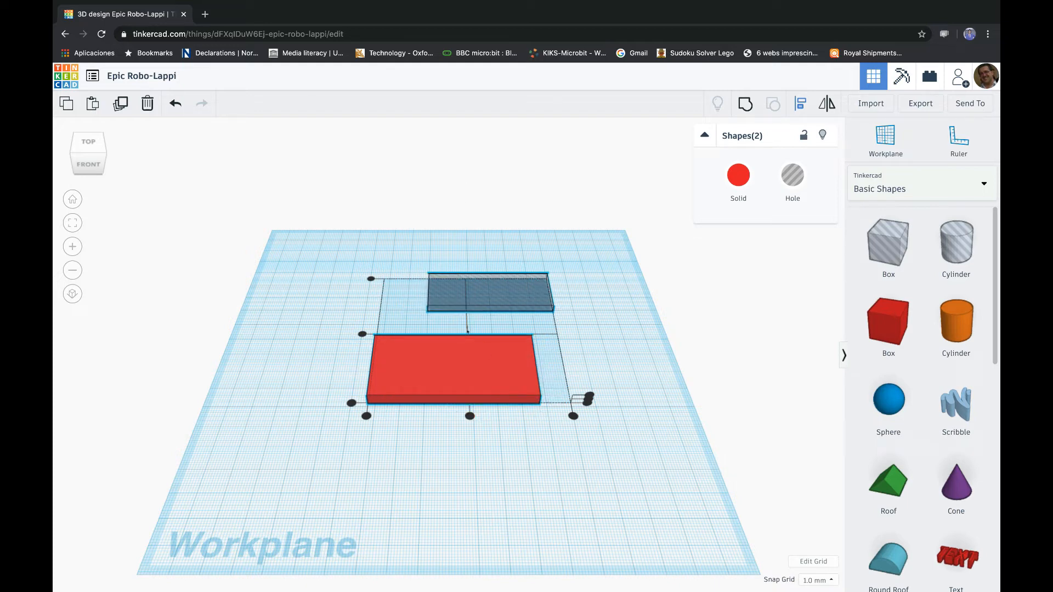
left_click(470, 417)
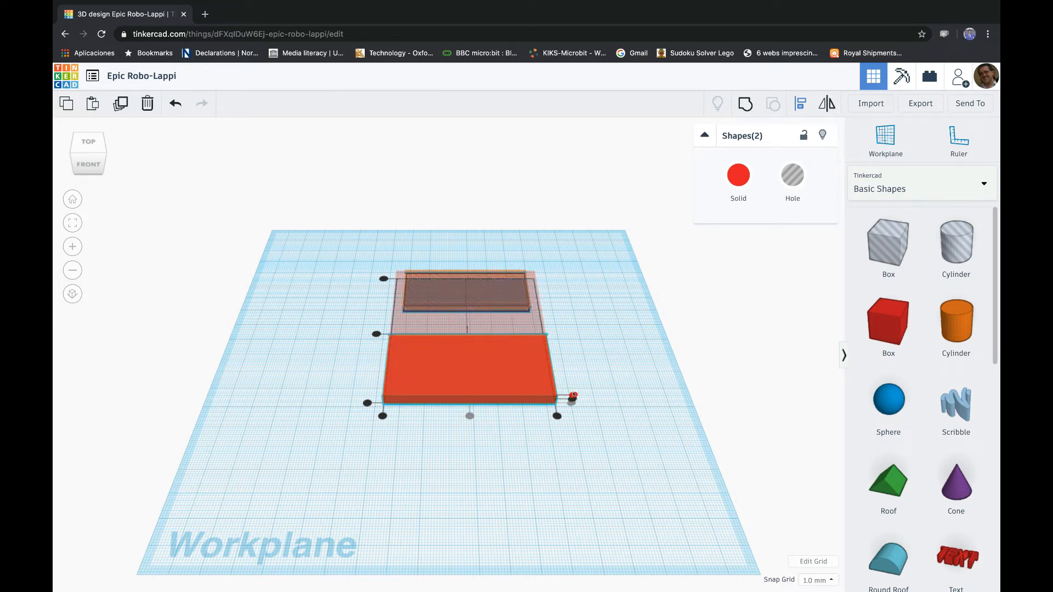
left_click(573, 395)
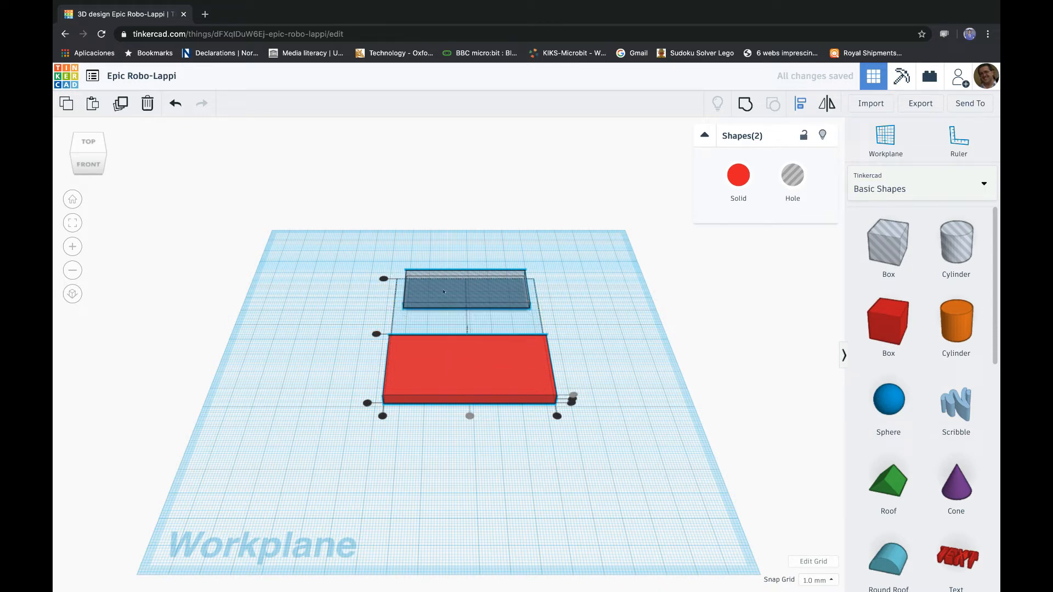
left_click(375, 333)
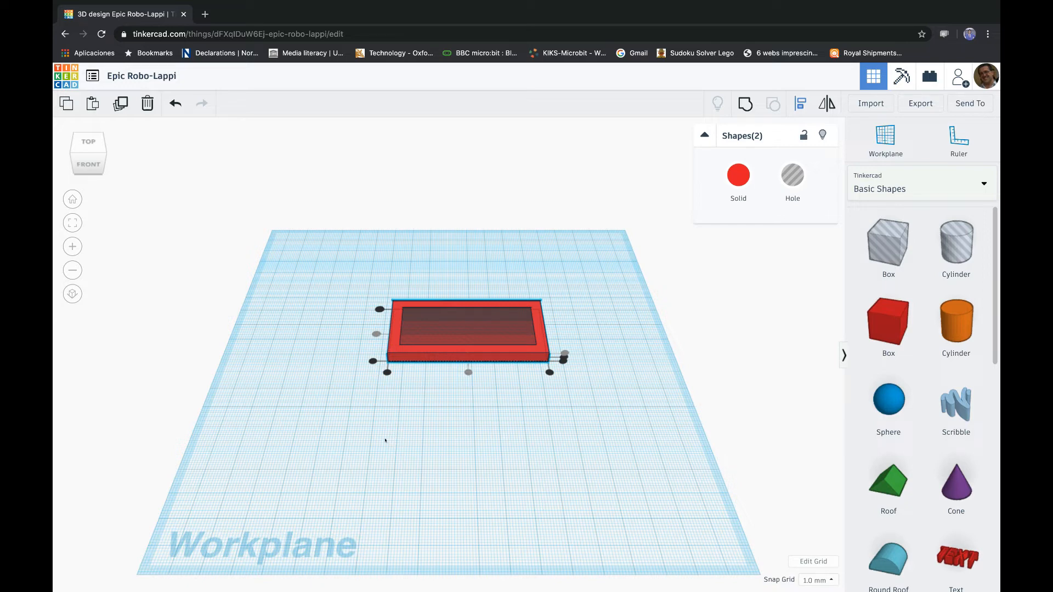
Step: Group the red box with the hole box to cut a rectangular recess into its top face
left_click_drag(342, 267, 589, 421)
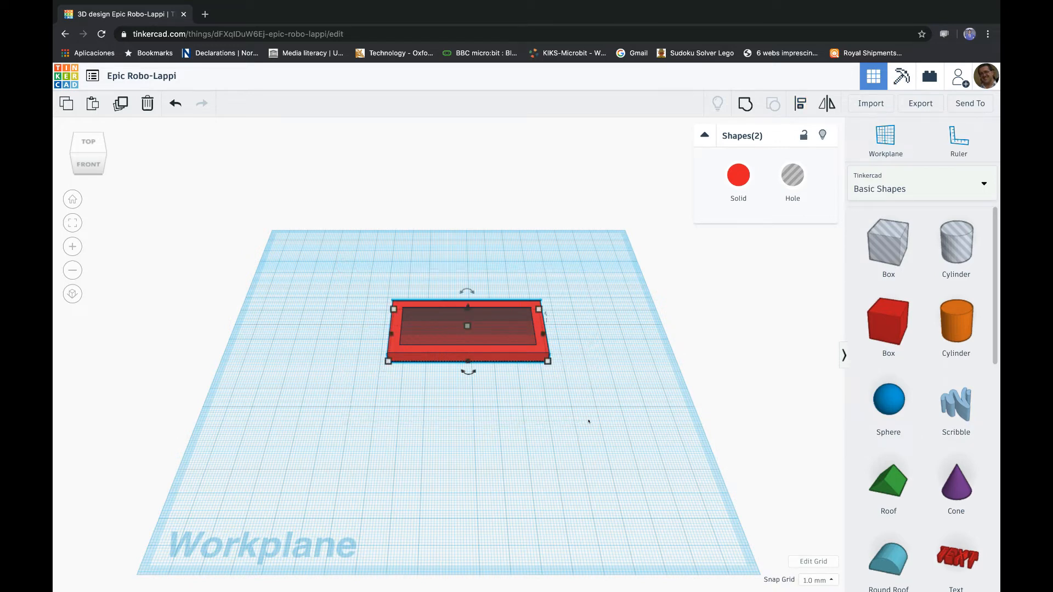
left_click(744, 104)
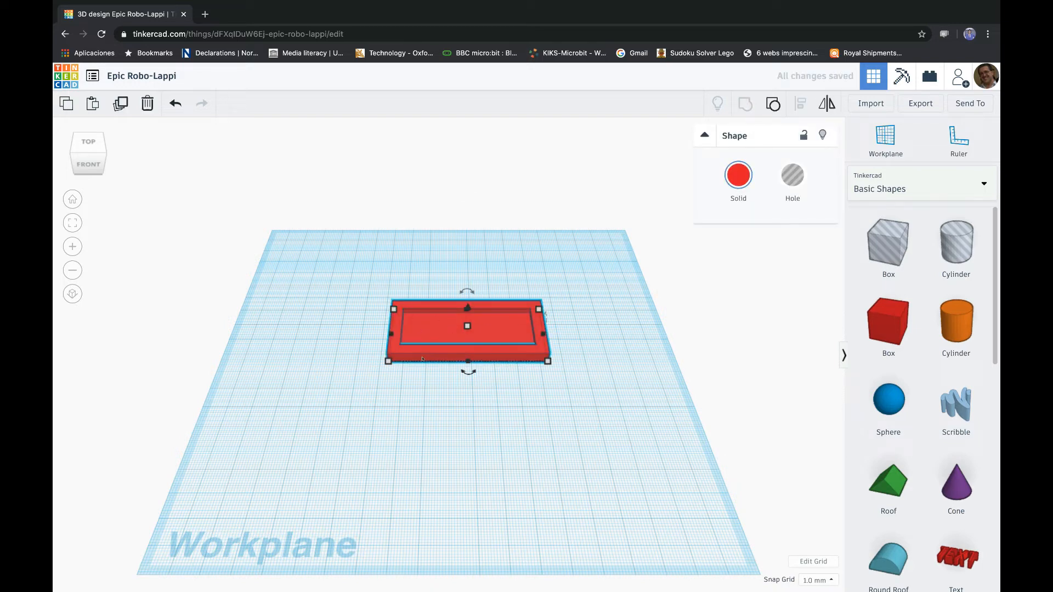
mouse_move(581, 380)
right_mouse_down()
mouse_move(488, 401)
mouse_move(367, 313)
mouse_move(461, 374)
mouse_move(602, 371)
mouse_move(606, 400)
mouse_move(585, 404)
mouse_move(586, 377)
right_mouse_up()
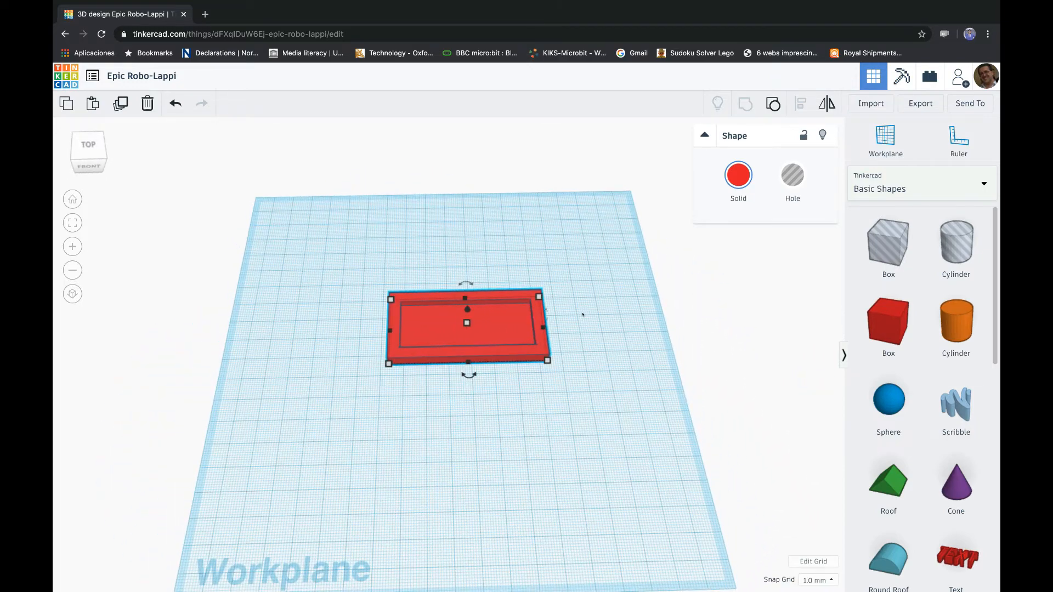
scroll(582, 314, "up", 5)
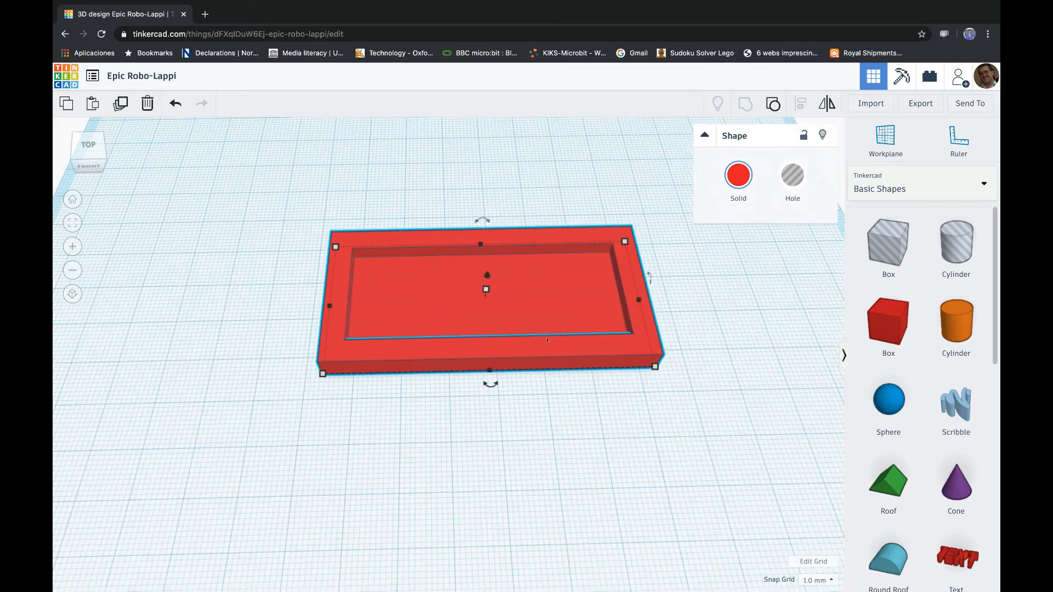
scroll(466, 303, "up", 3)
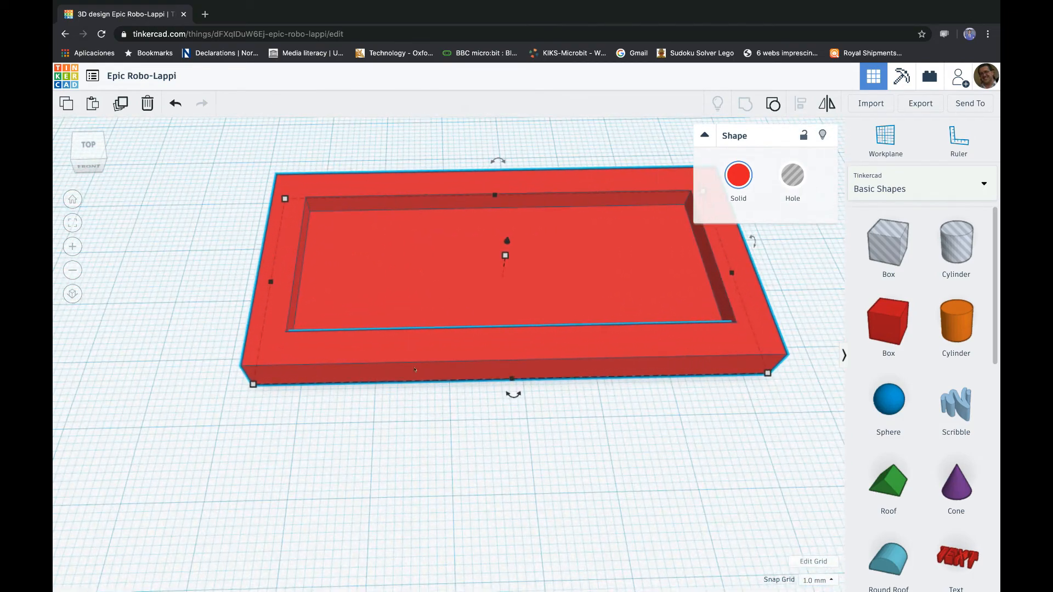
right_click_drag(340, 448, 352, 357)
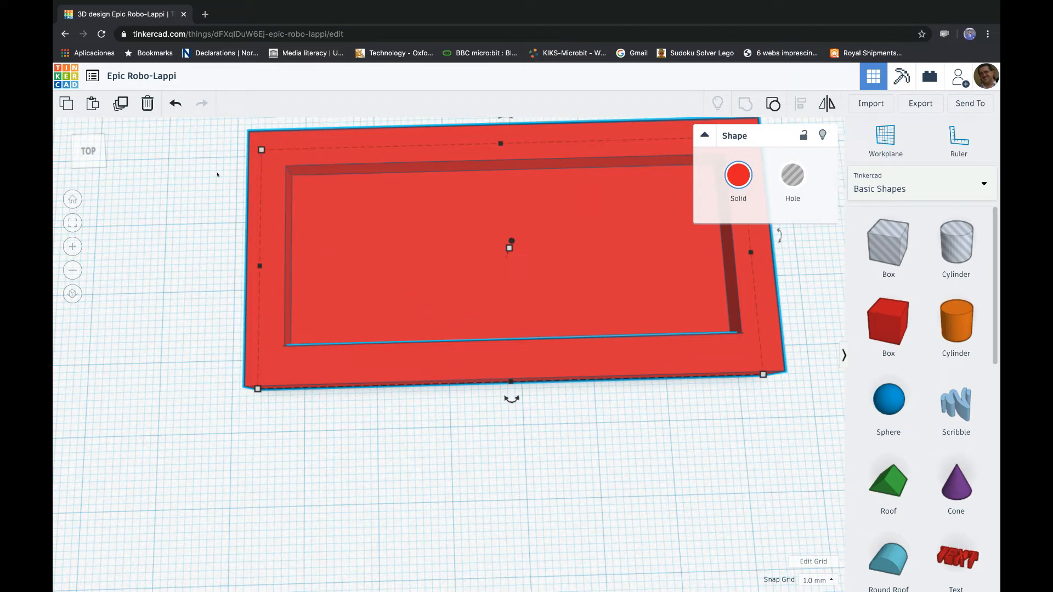
left_click(178, 187)
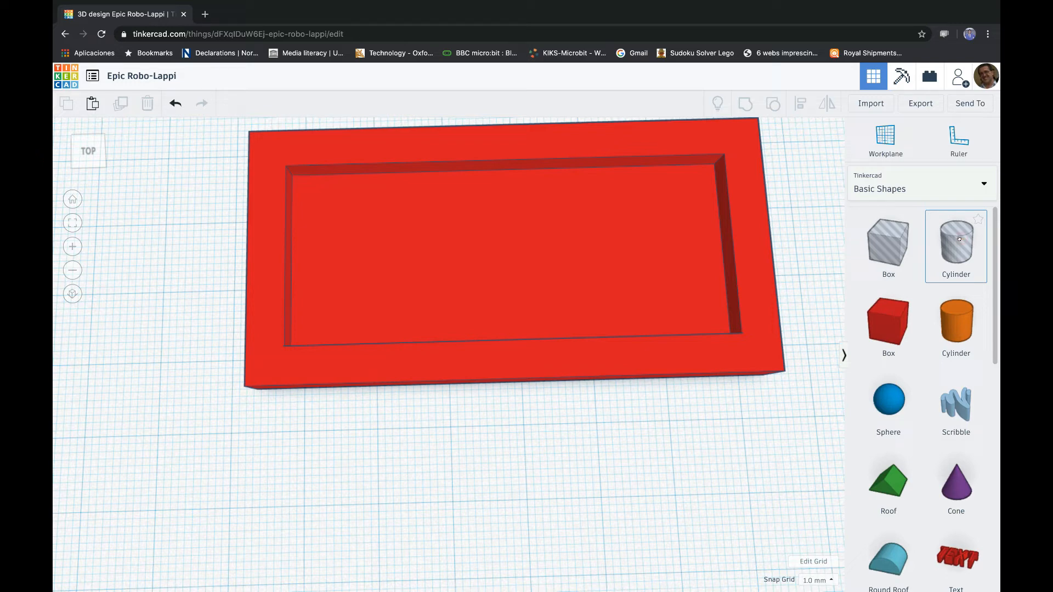
Step: Place a cylindrical hole in front of the red tray near its left end and resize its base to 3 × 3 mm
left_click_drag(959, 239, 357, 469)
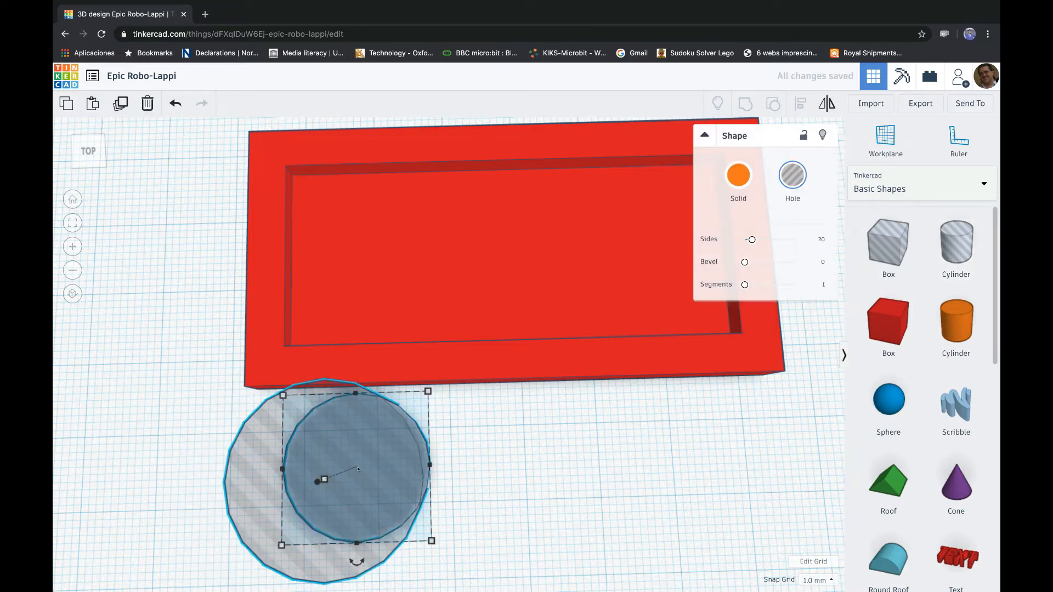
right_click_drag(505, 420, 394, 412)
mouse_move(428, 475)
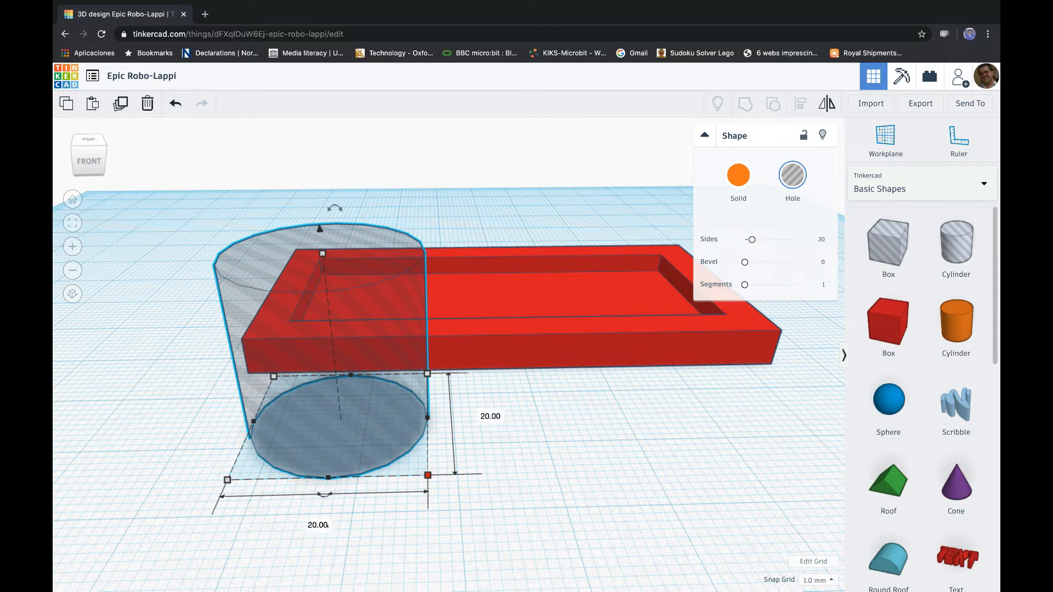
left_click(319, 524)
type("3")
key("Return")
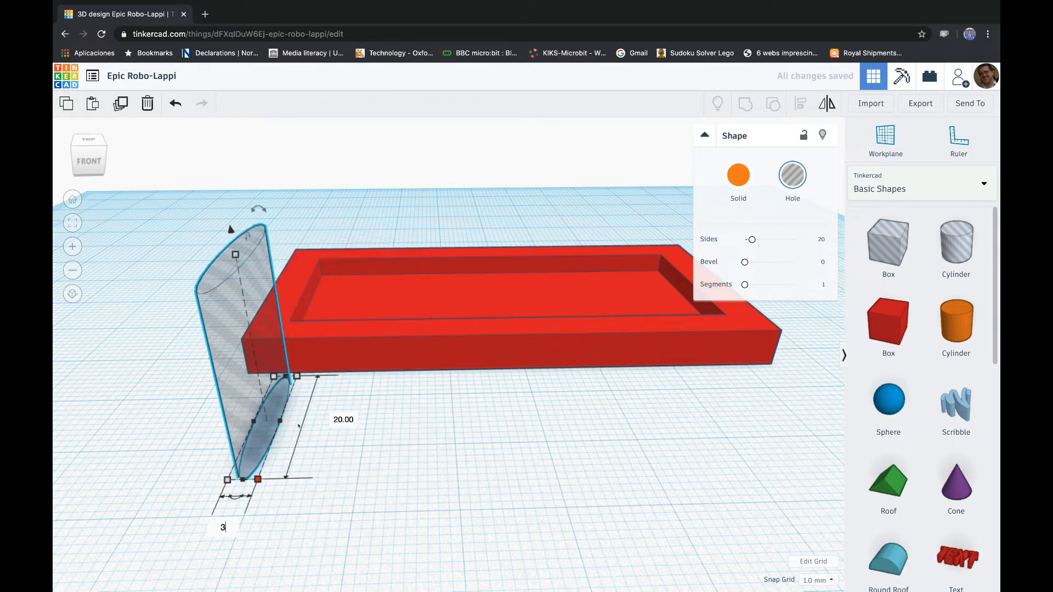
left_click(341, 420)
type("3")
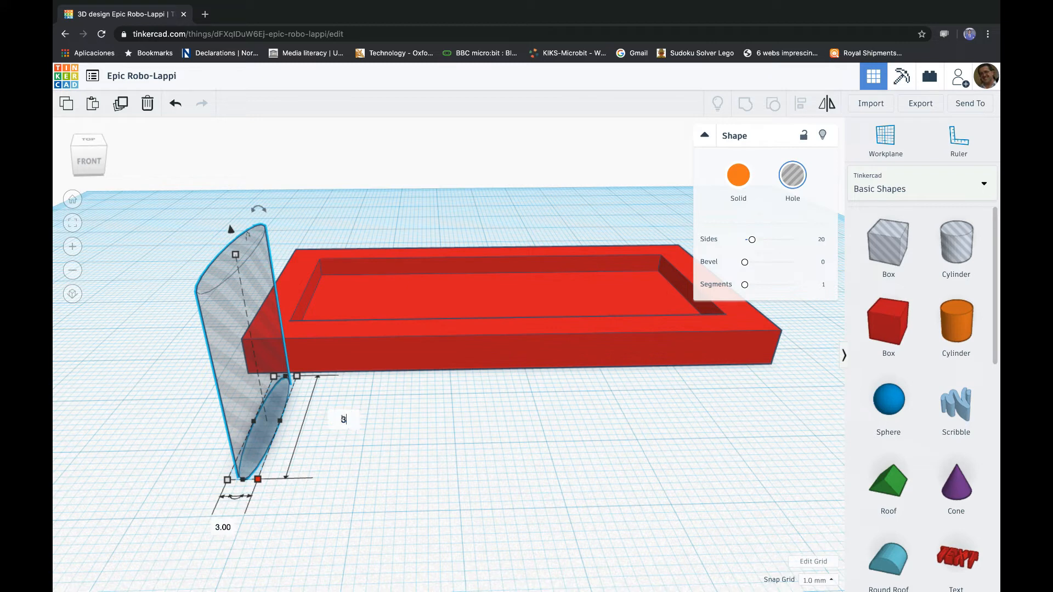
key("Return")
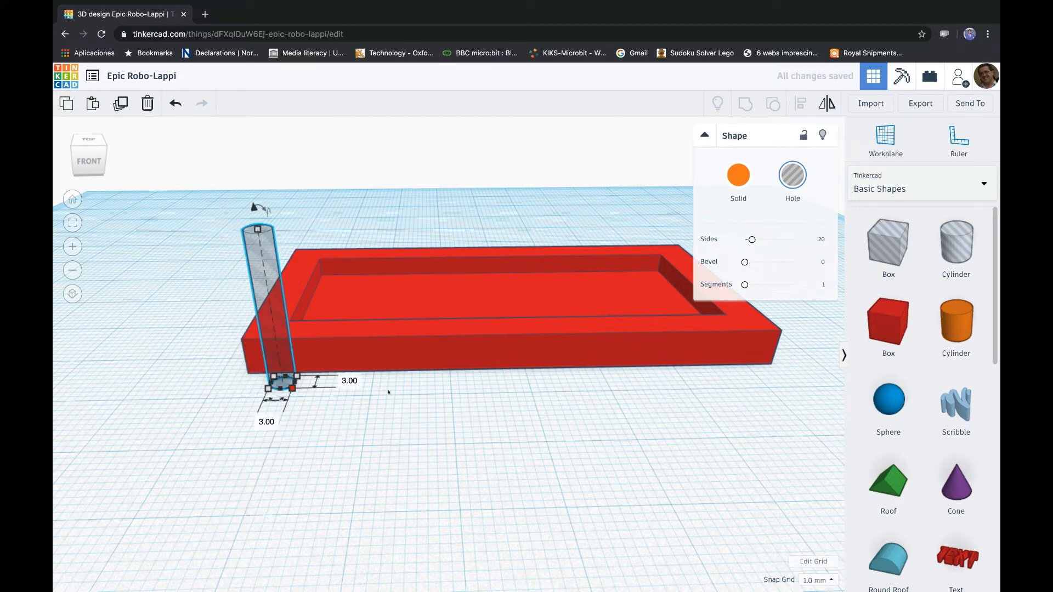
Step: Move the cylindrical hole from in front of the red tray onto the rim at its rear-left corner
right_click_drag(388, 391, 409, 454)
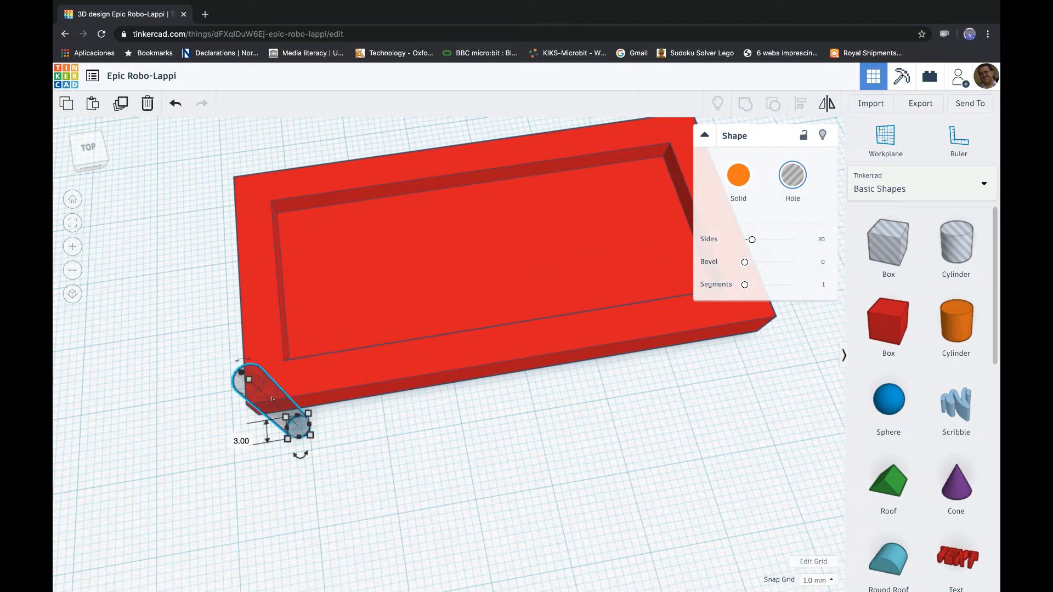
left_click_drag(272, 399, 236, 144)
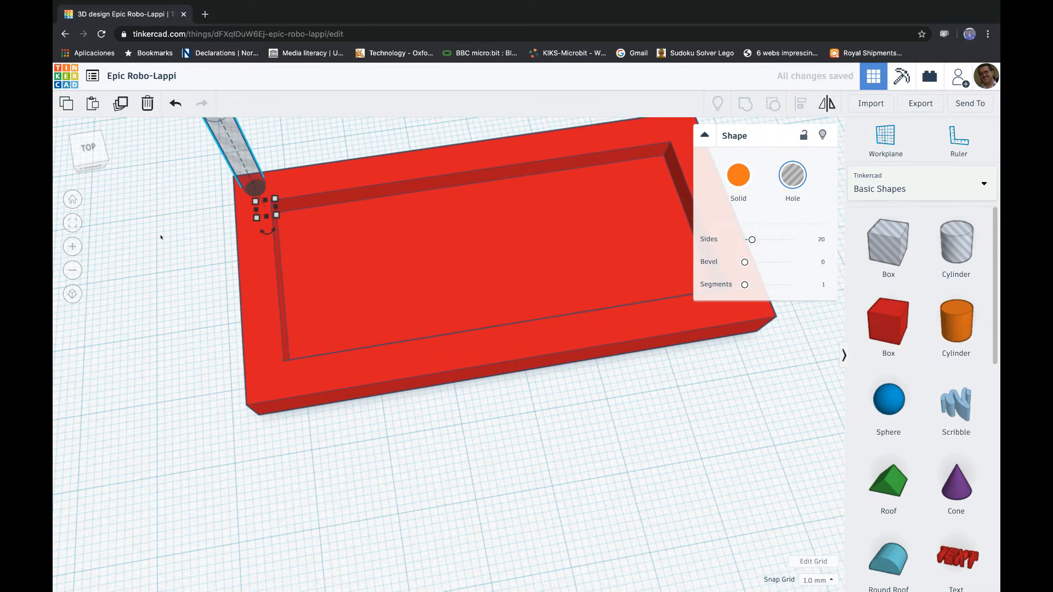
Step: Set the snap grid to 0.1 mm for fine positioning of the cylindrical hole at the tray's corner
middle_click_drag(161, 241, 190, 337)
scroll(189, 338, "up", 3)
scroll(188, 338, "up", 2)
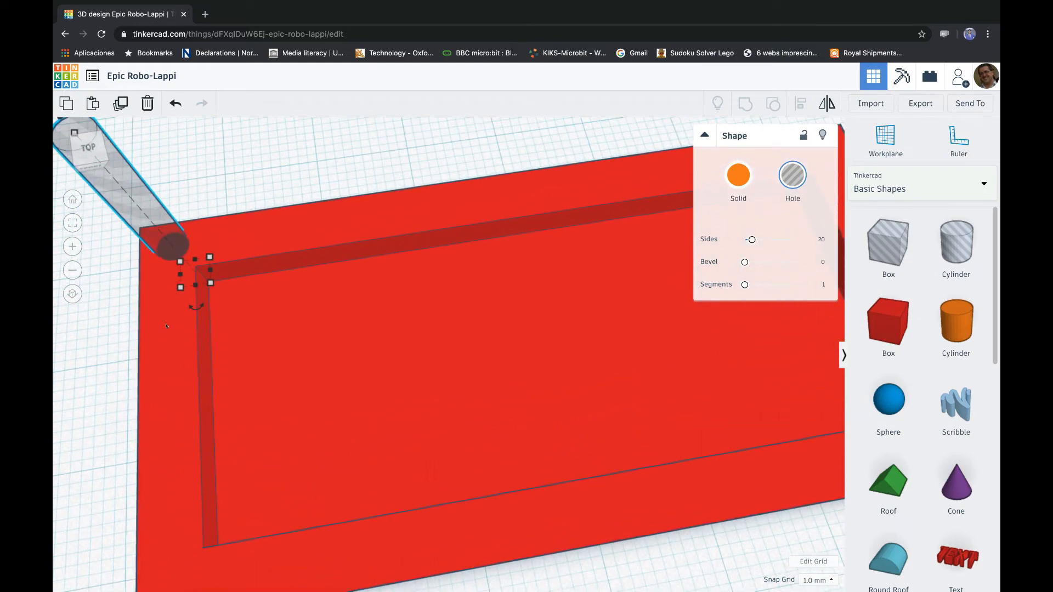
middle_click_drag(99, 293, 194, 310)
scroll(175, 292, "up", 3)
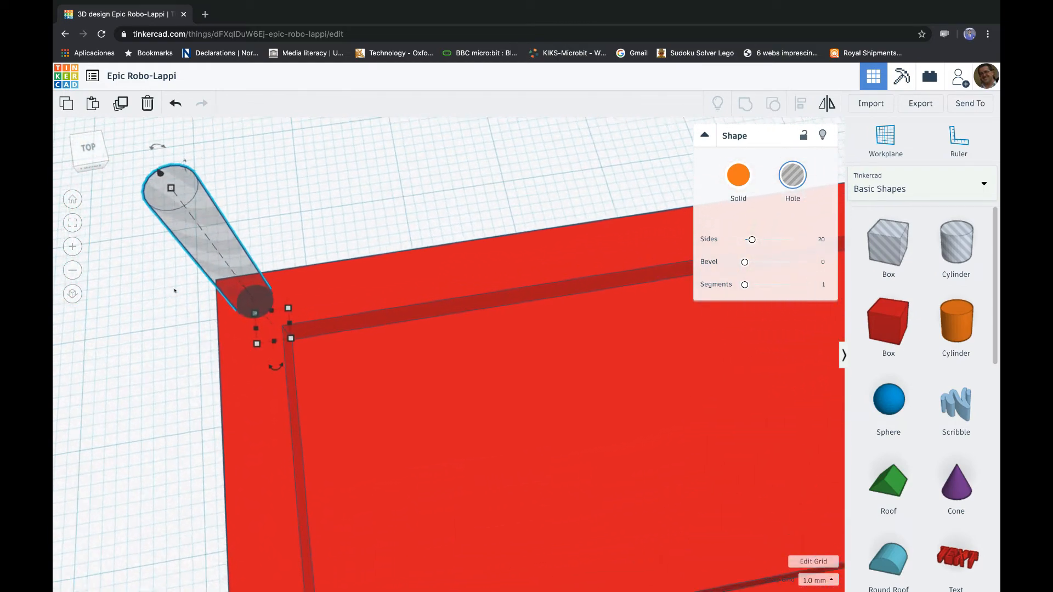
middle_click_drag(97, 326, 305, 360)
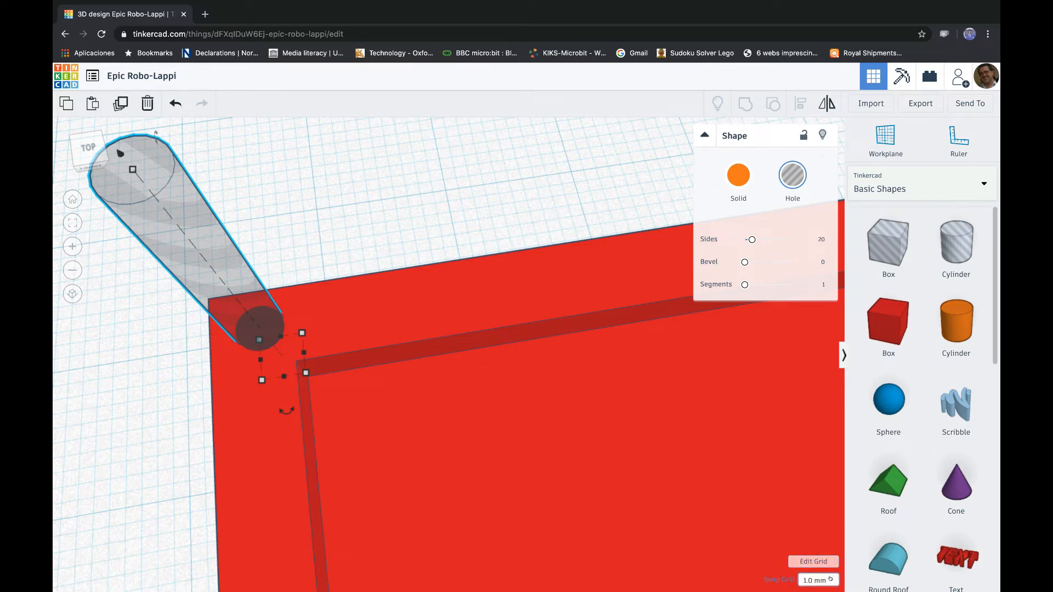
left_click(830, 579)
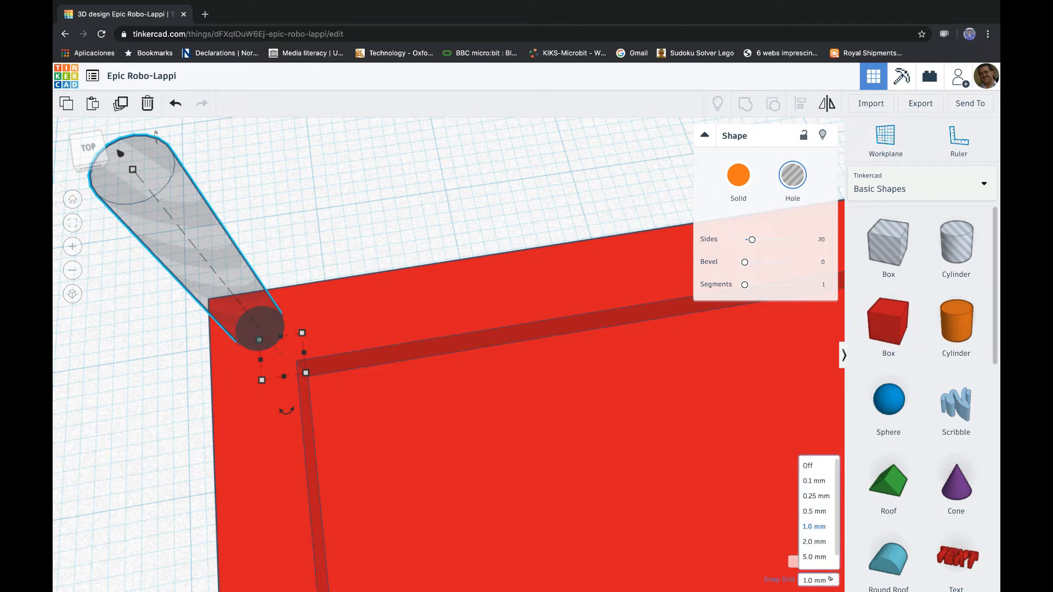
left_click(815, 481)
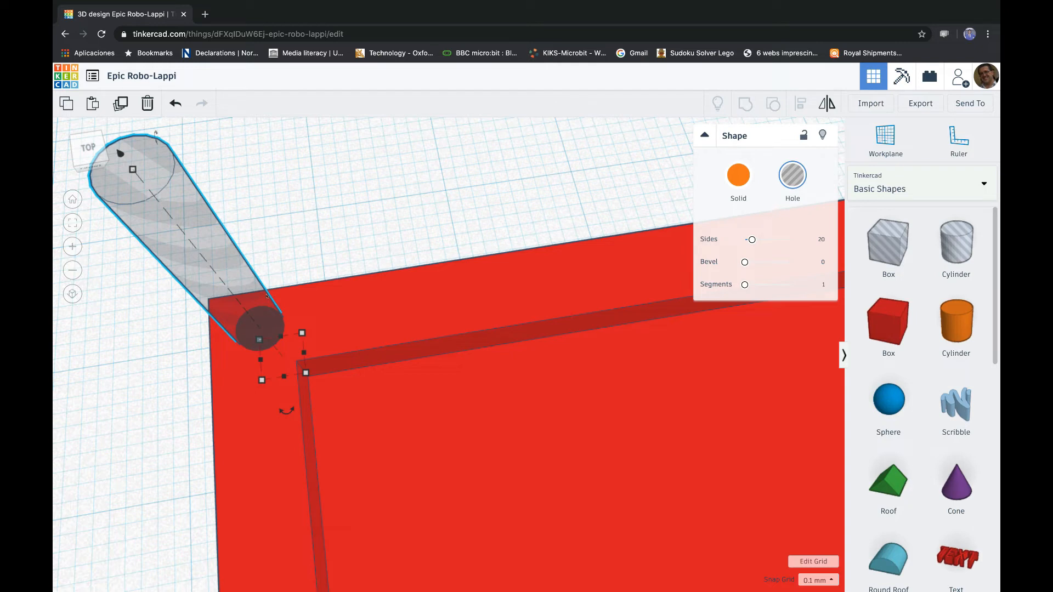
Step: Nudge the cylindrical hole about 0.3 mm toward the tray's left edge and about 0.3 mm toward its front
key("Left")
key("Left")
key("Left")
key("Left")
key("Left")
key("Left")
key("Left")
key("Left")
key("Left")
key("Left")
key("Right")
key("Right")
key("Right")
key("Right")
key("Right")
key("Right")
key("Right")
key("Right")
key("Left")
key("Left")
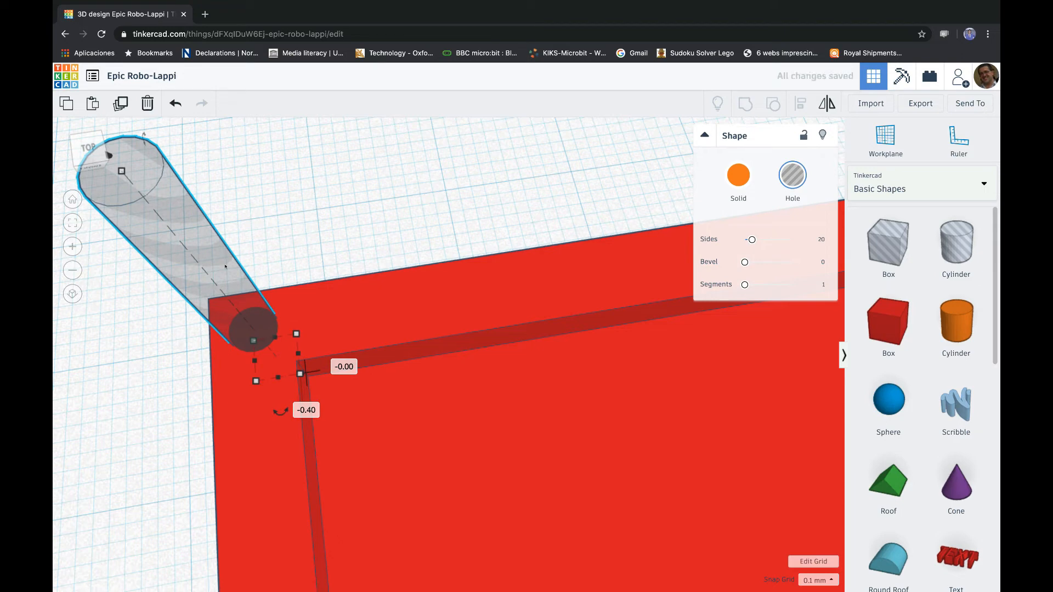
key("Right")
key("Right")
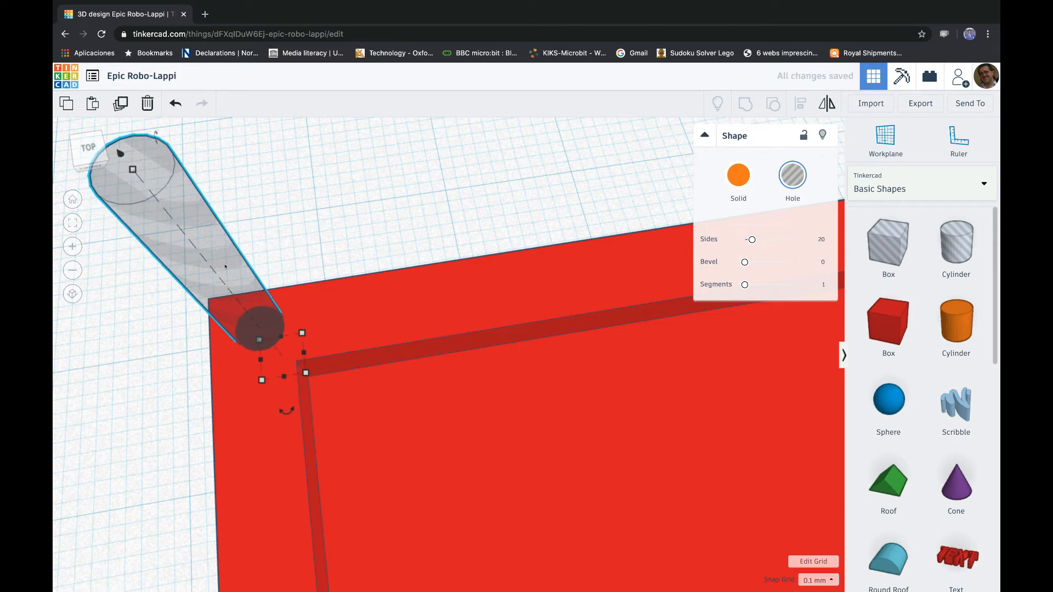
key("Right")
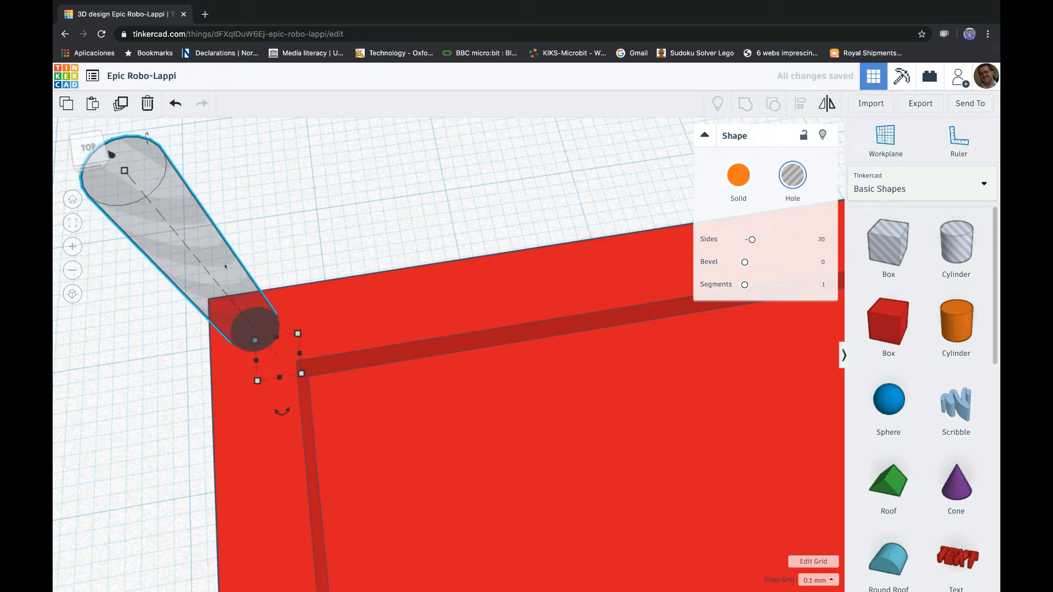
key("Down")
key("Down")
key("Down")
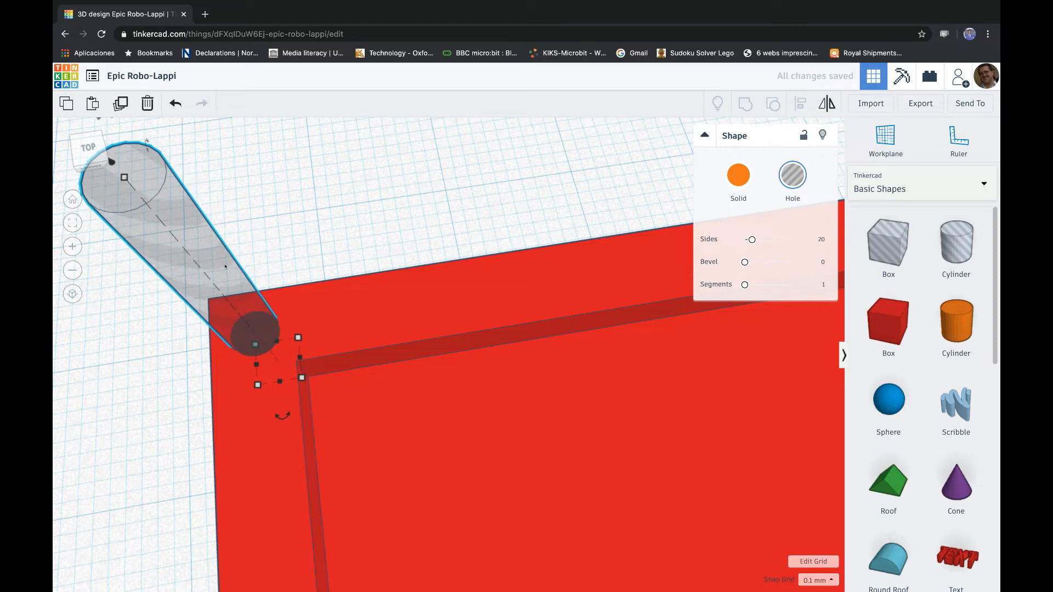
key("Down")
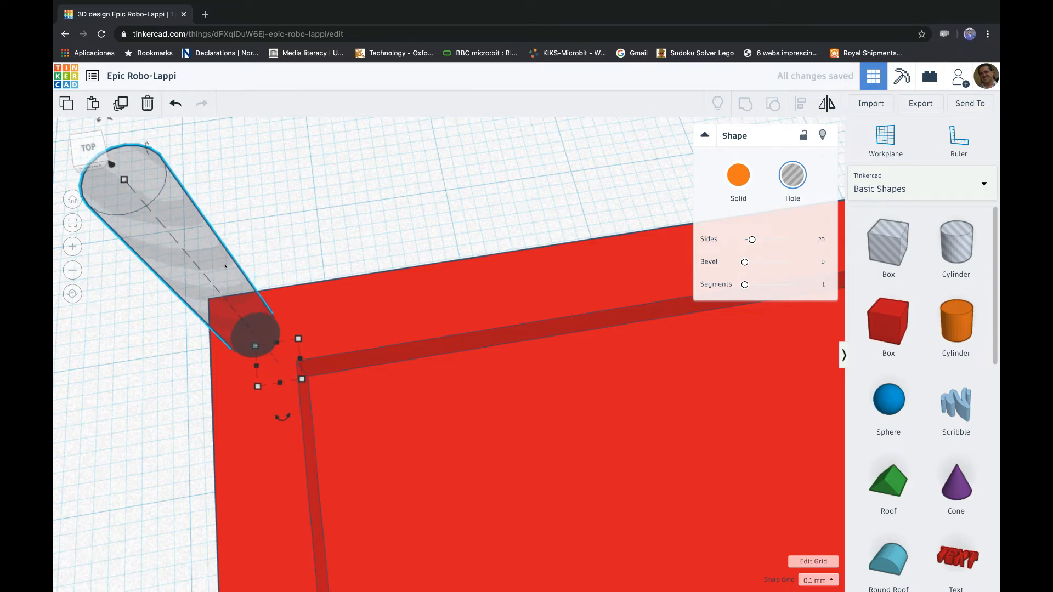
key("Right")
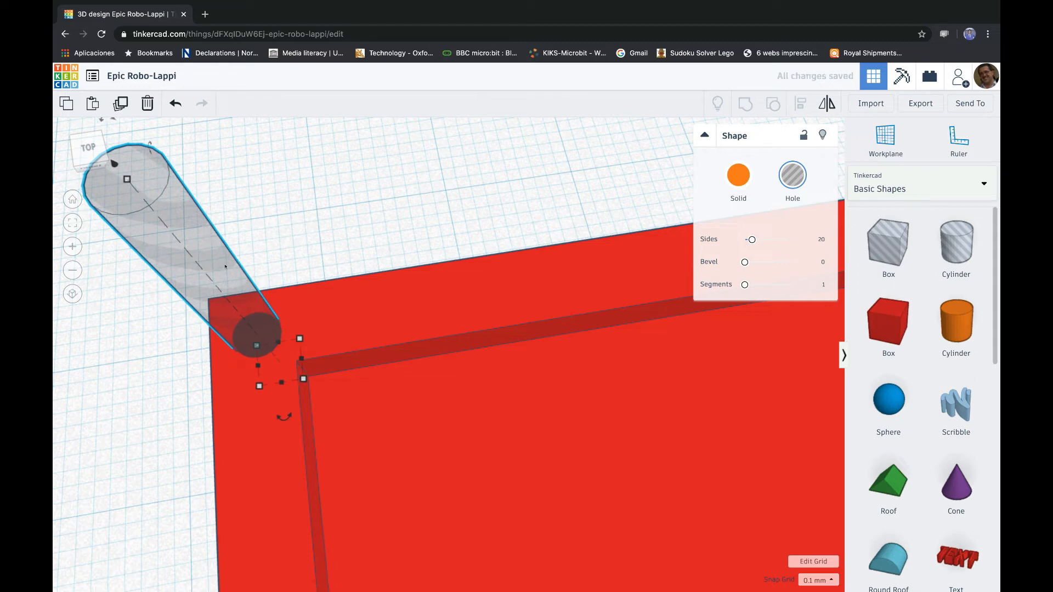
key("Up")
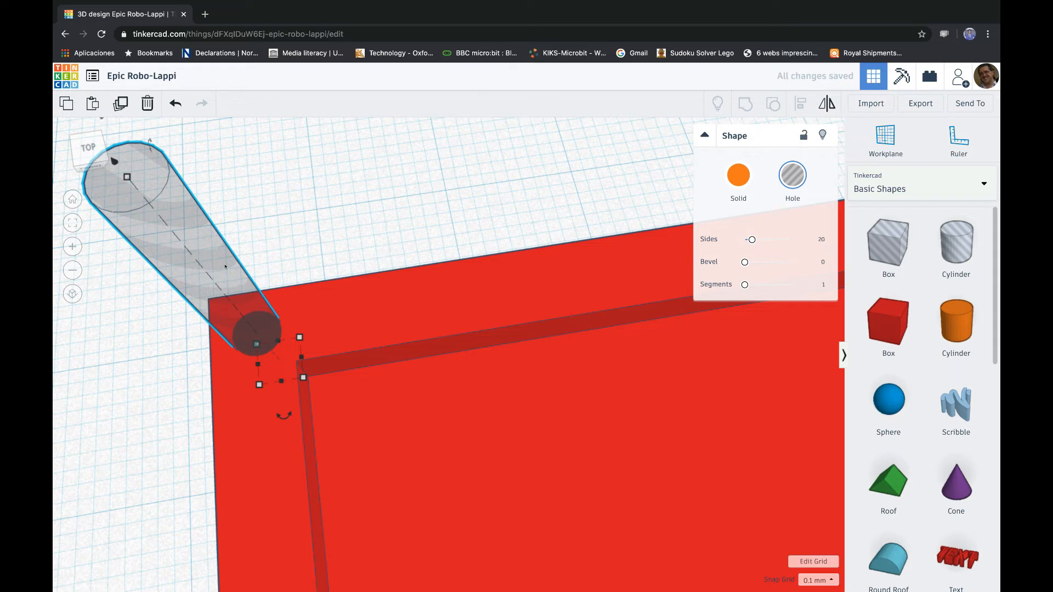
key("Left")
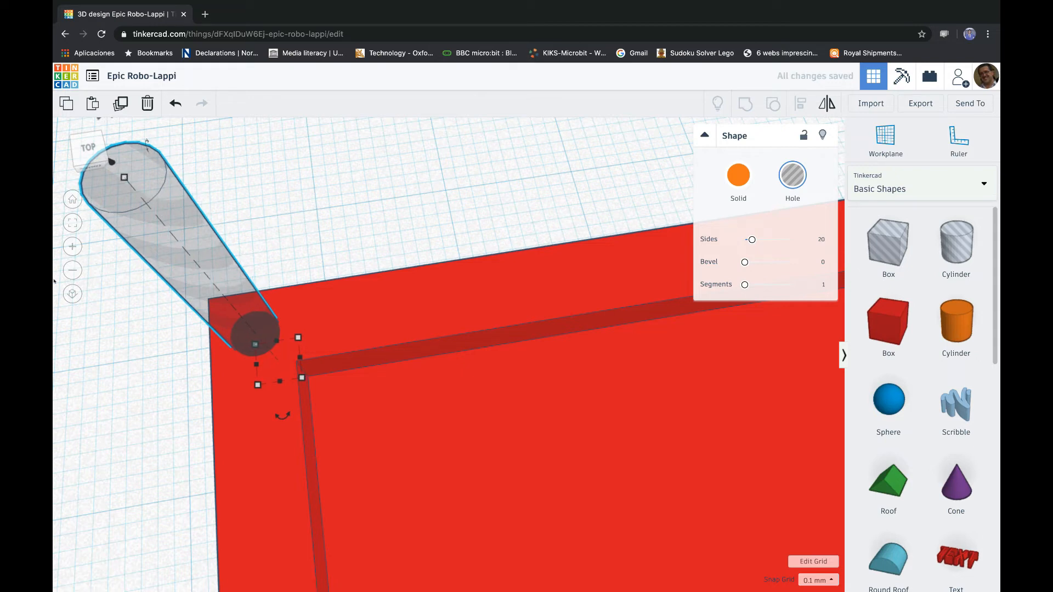
Step: Group the red tray with the cylindrical hole to cut a round hole in its rear-left corner
scroll(398, 182, "up", 3)
scroll(398, 182, "down", 5)
scroll(398, 182, "down", 5)
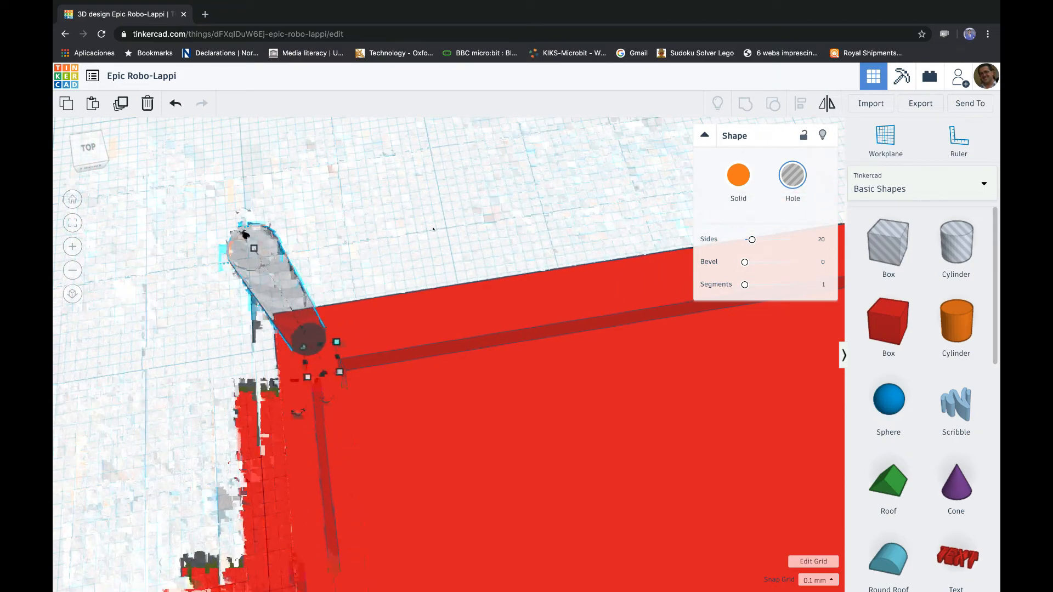
scroll(432, 229, "up", 5)
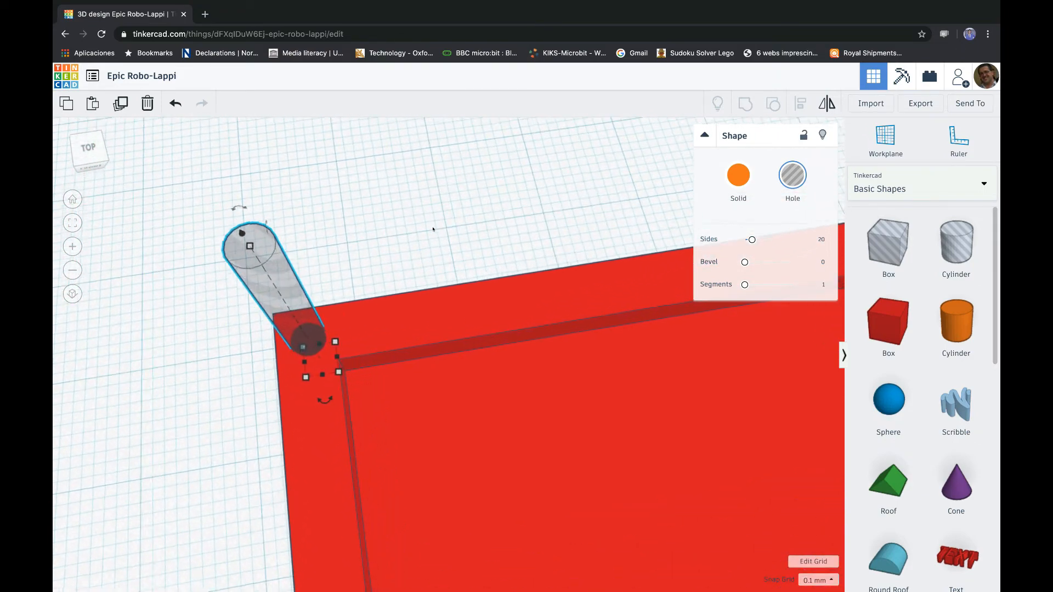
scroll(433, 229, "down", 5)
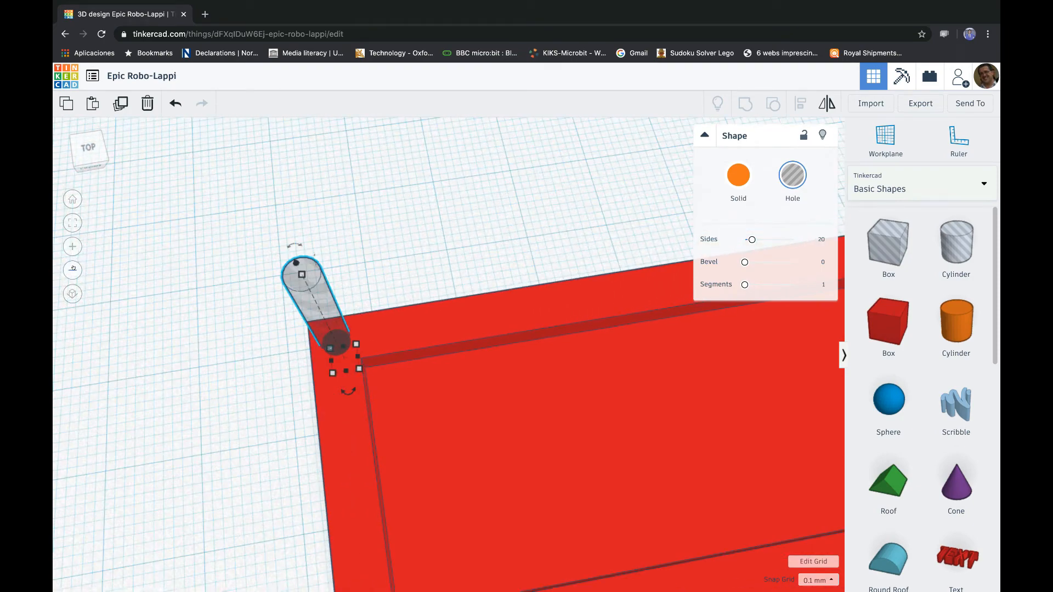
left_click(70, 199)
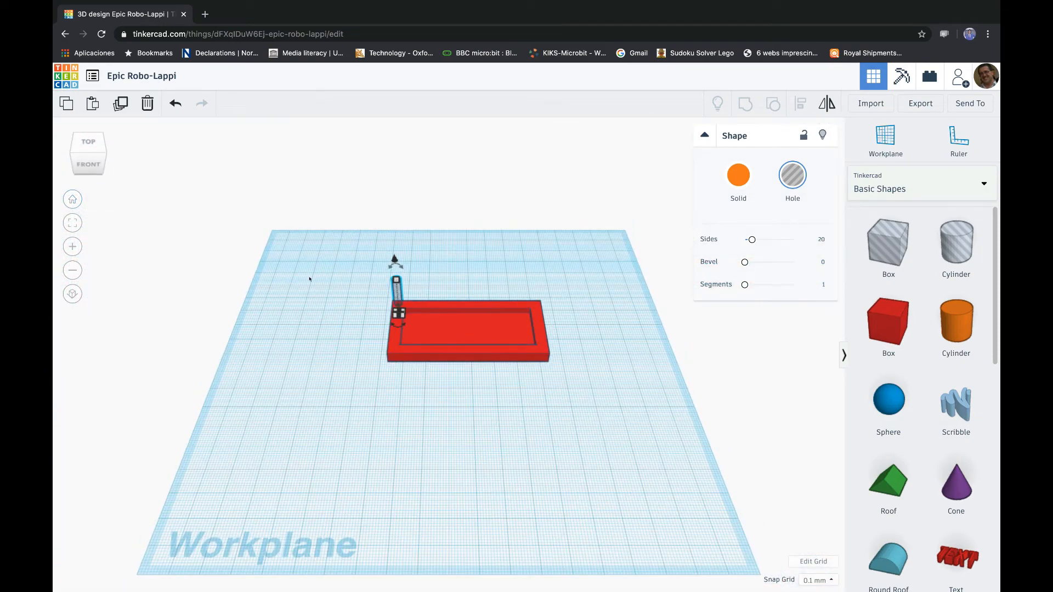
left_click(66, 246)
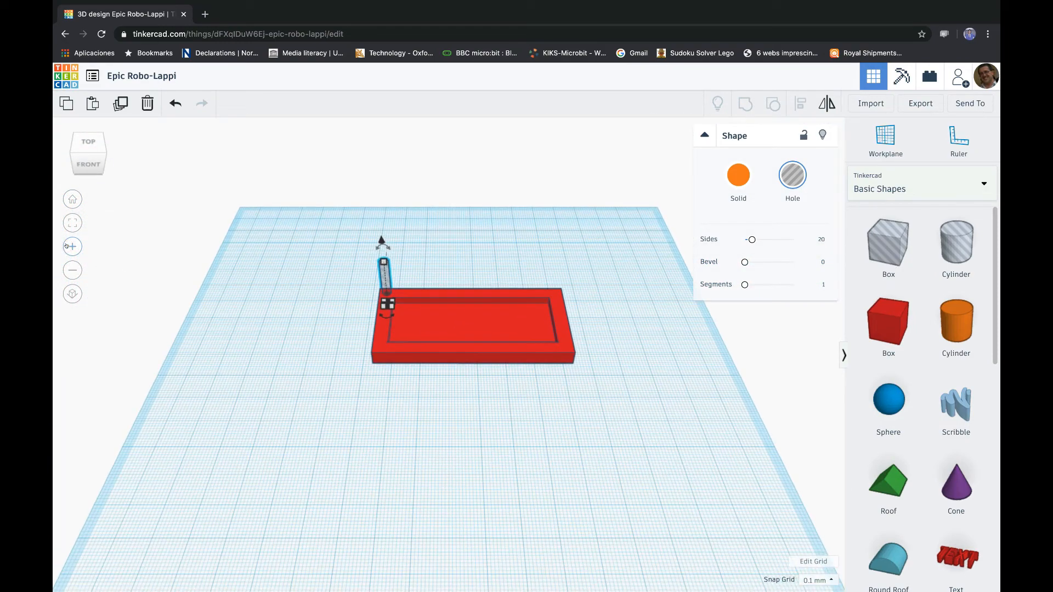
left_click(66, 246)
left_click(66, 246)
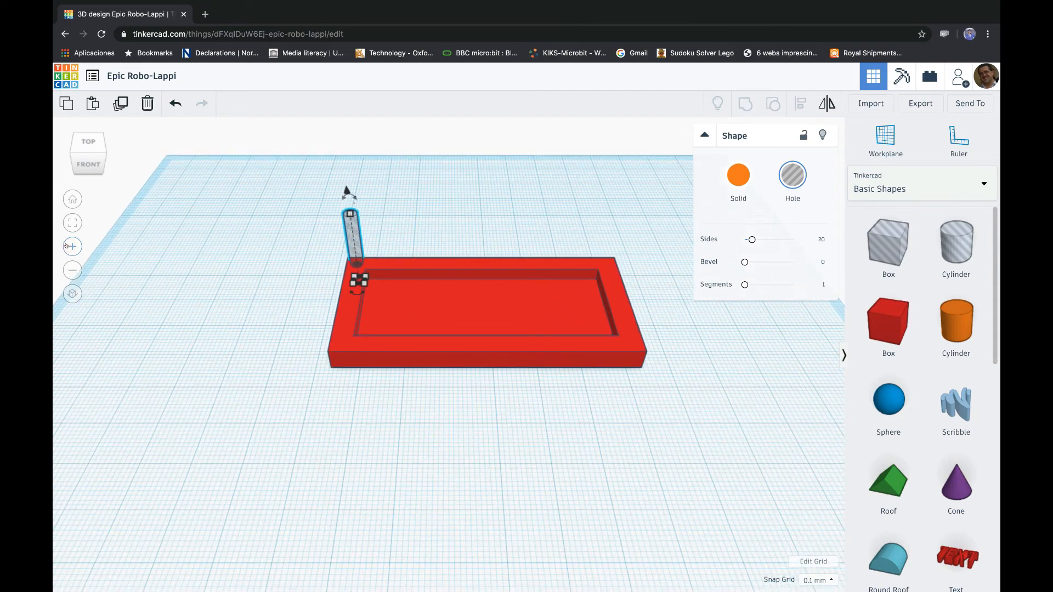
left_click(66, 246)
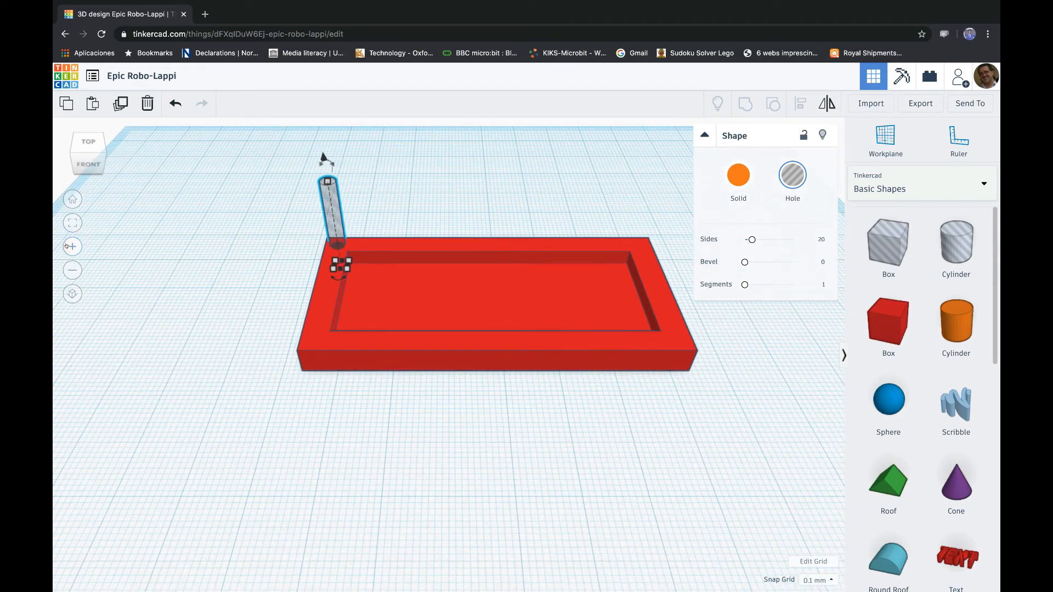
left_click_drag(254, 156, 733, 463)
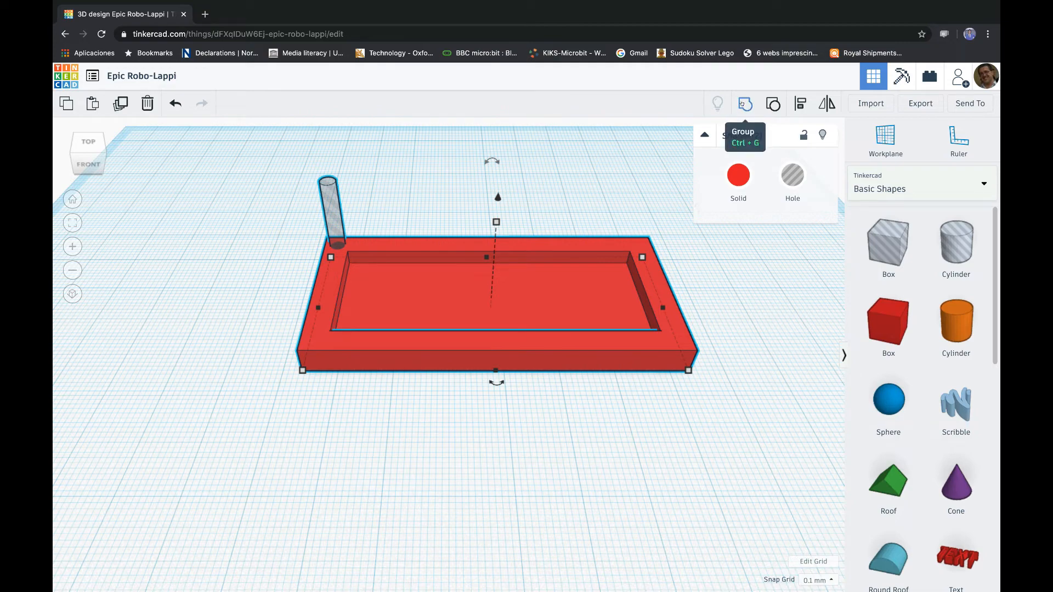
left_click(743, 104)
Step: Examine the tray's corner hole and recess from several angles
right_click_drag(241, 271, 300, 362)
right_click_drag(234, 345, 369, 299)
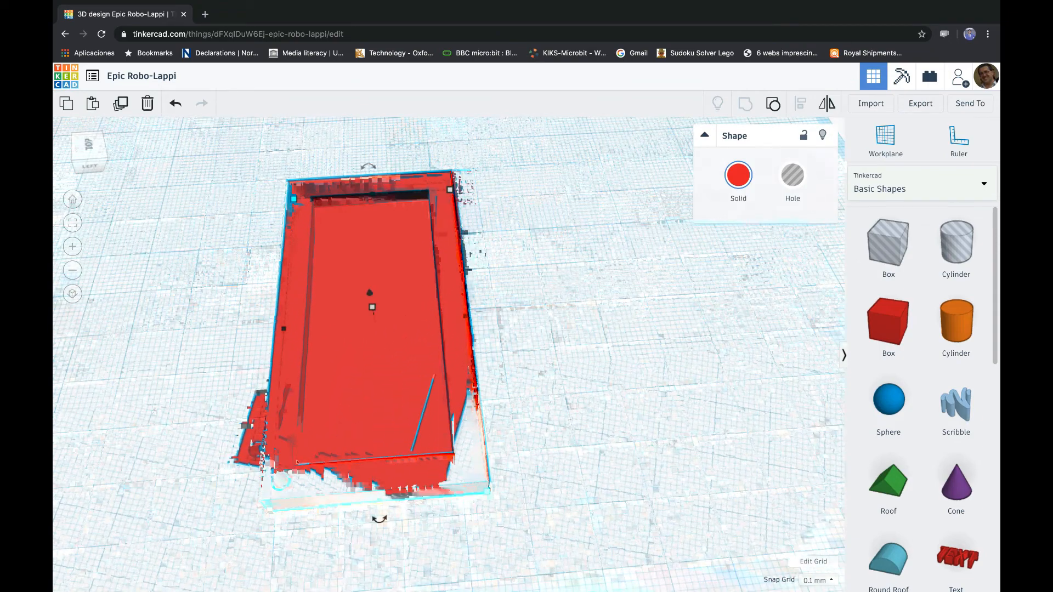
right_click_drag(336, 514, 91, 537)
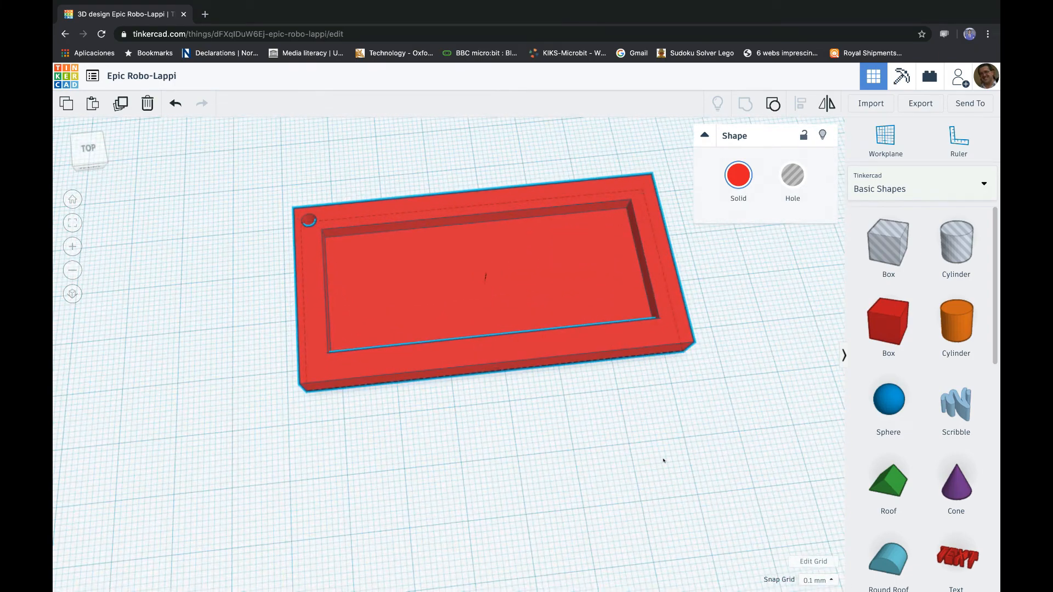
right_click_drag(663, 458, 645, 481)
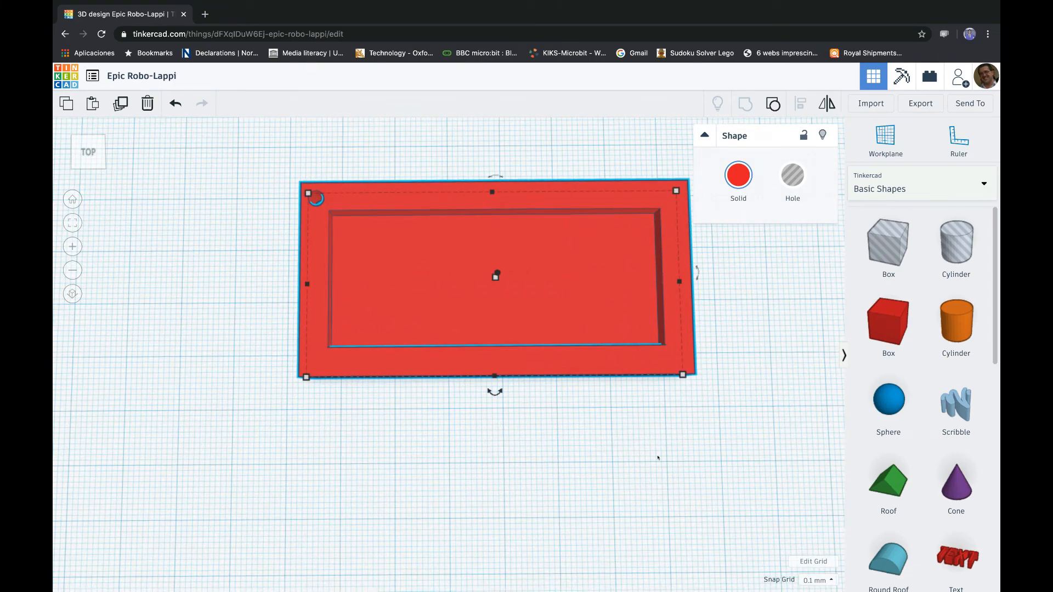
right_click_drag(715, 437, 714, 412)
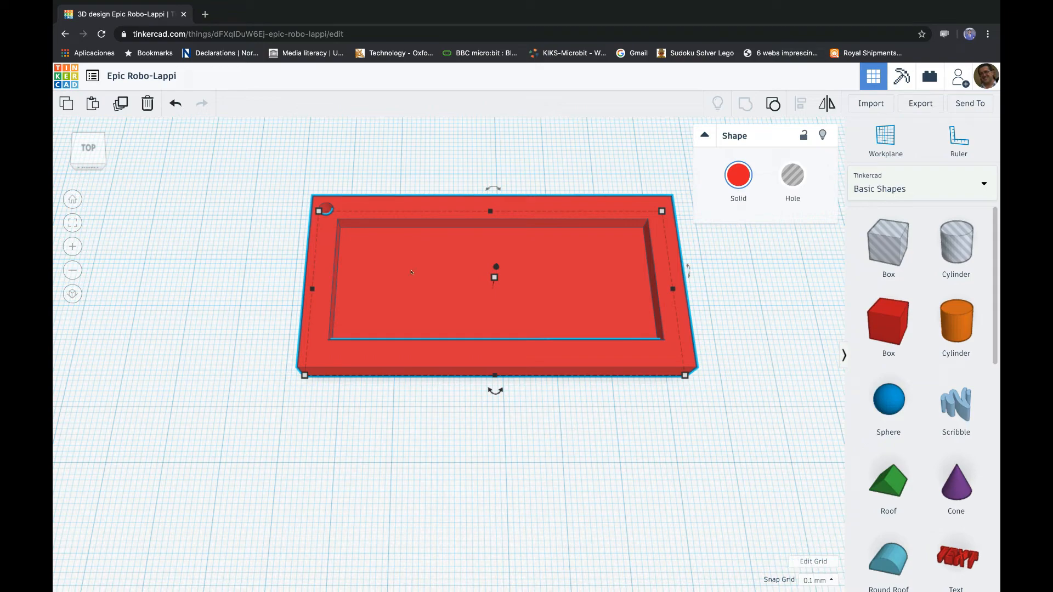
right_click_drag(401, 434, 404, 407)
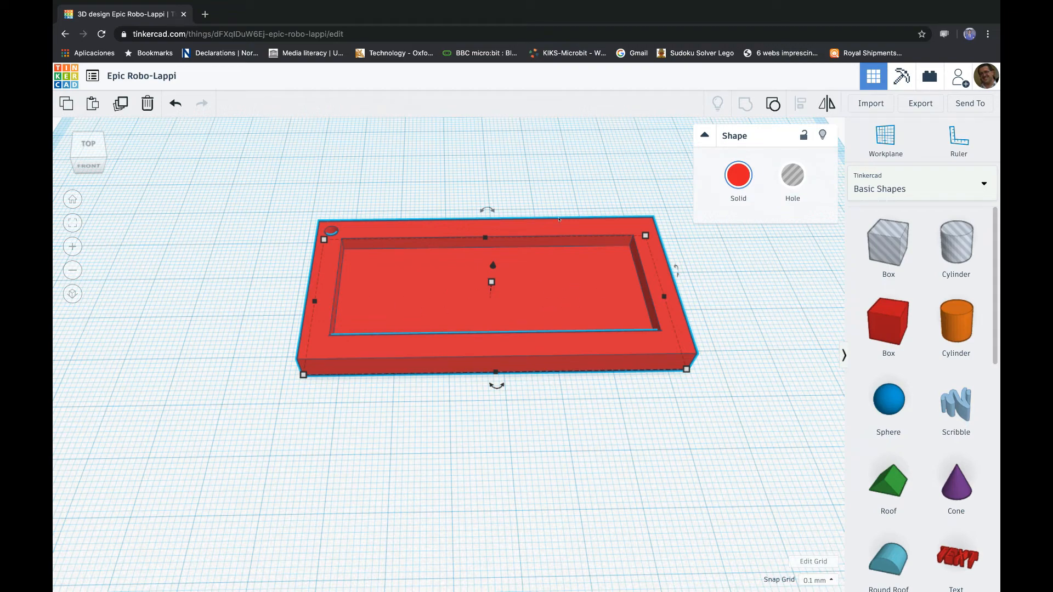
right_click_drag(546, 296, 471, 288)
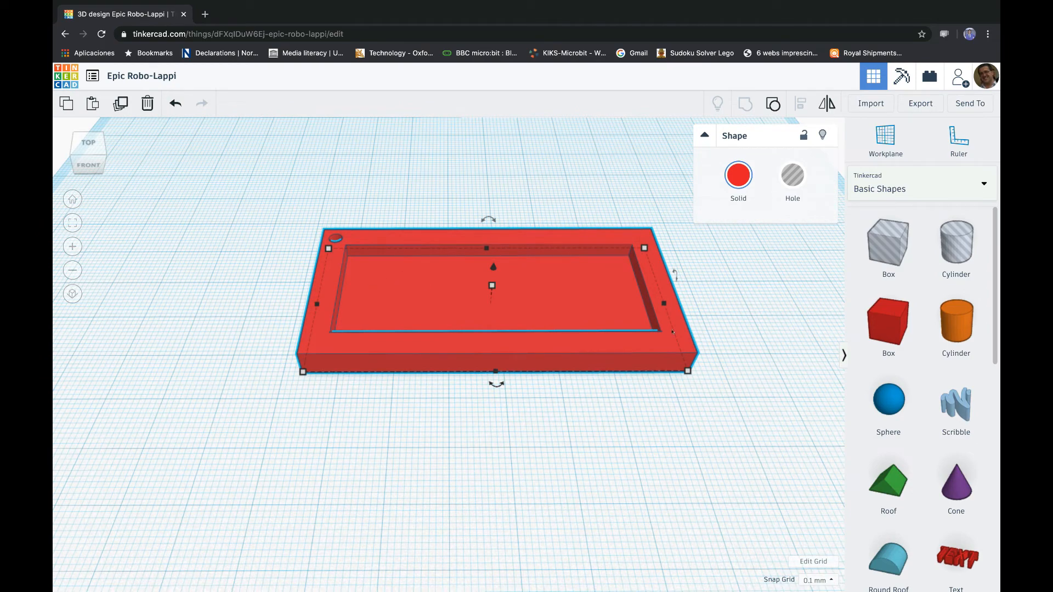
Step: Set a workplane on the floor of the tray's recess and place a text shape in the middle of it
left_click(881, 131)
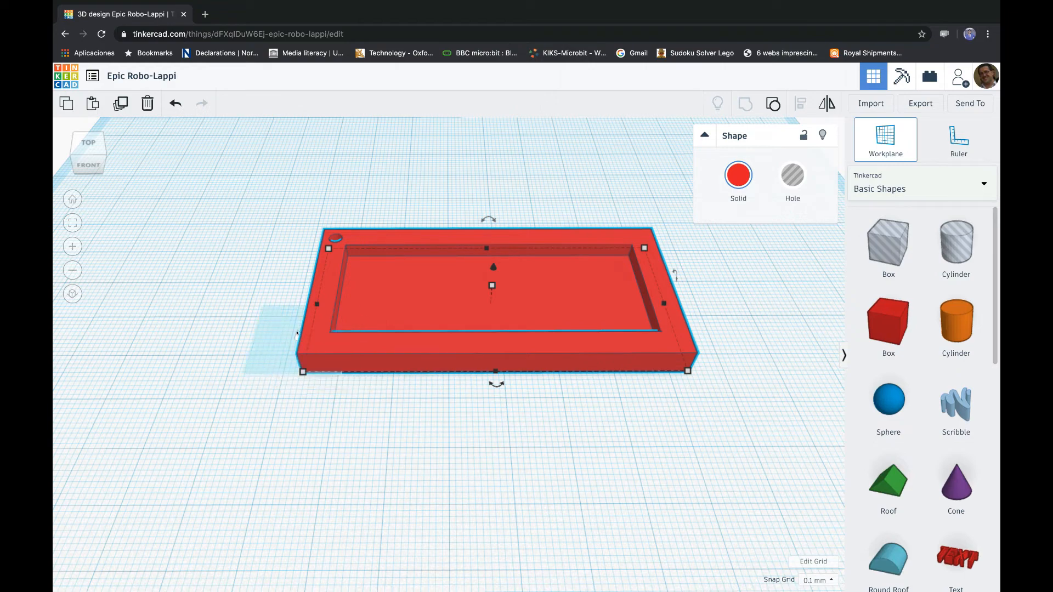
left_click(443, 288)
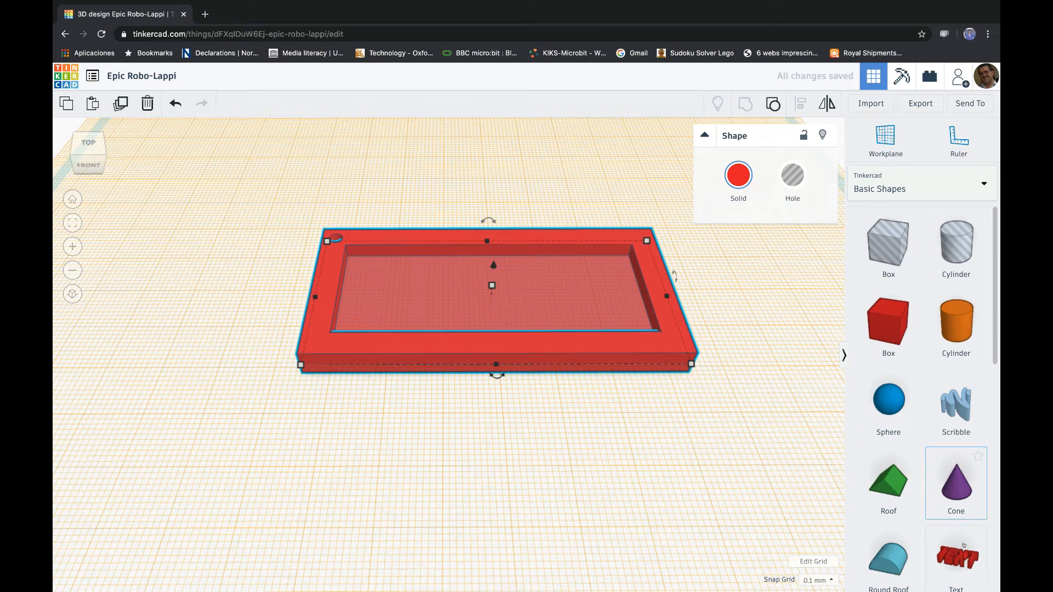
left_click_drag(964, 555, 495, 296)
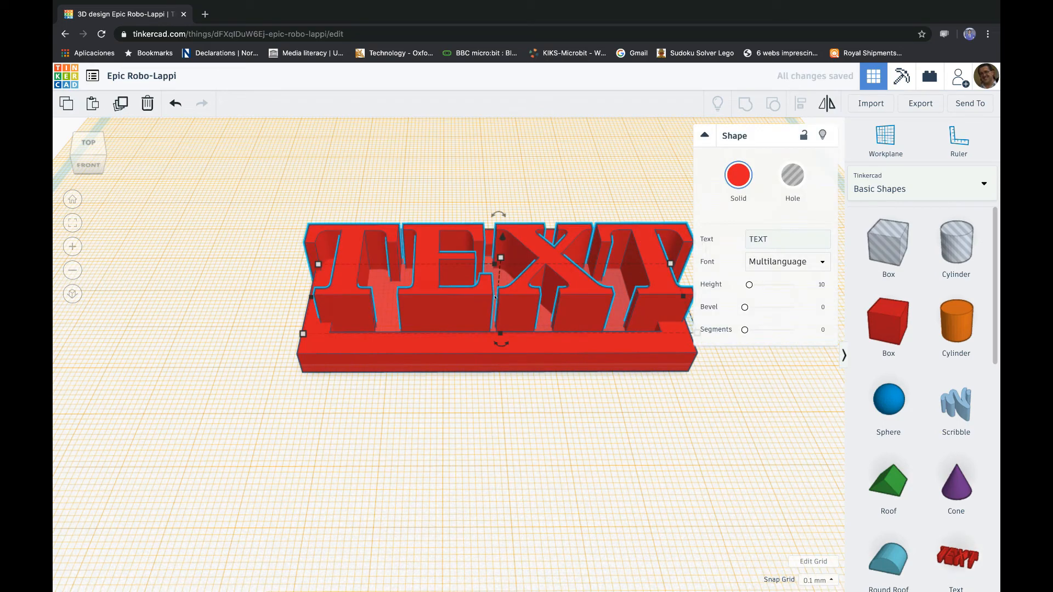
Step: Change the text shape's wording to ARCERA in capital letters
left_click(769, 239)
double_click(760, 238)
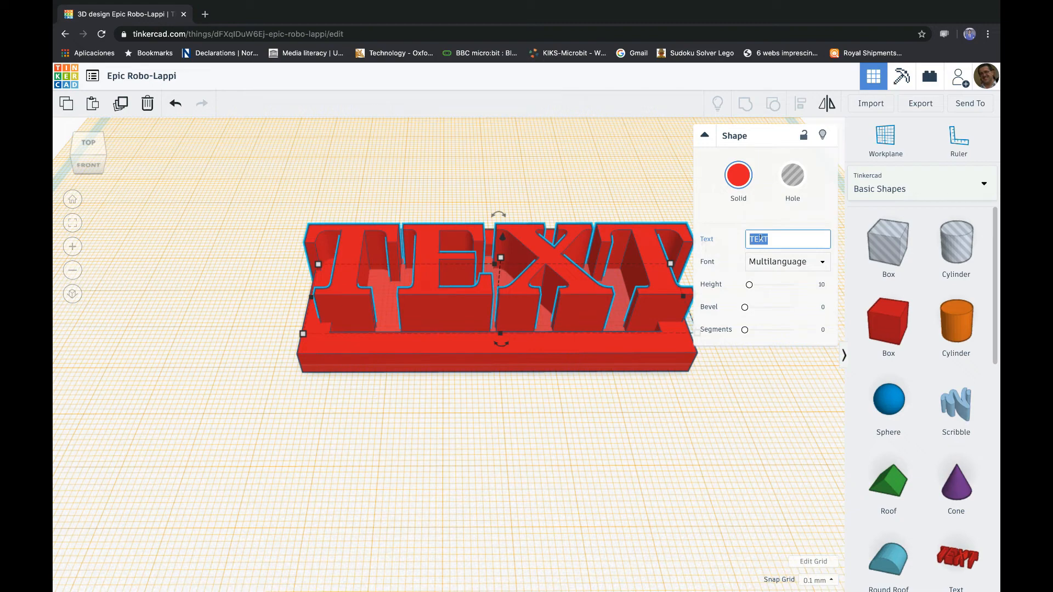
type("arcera")
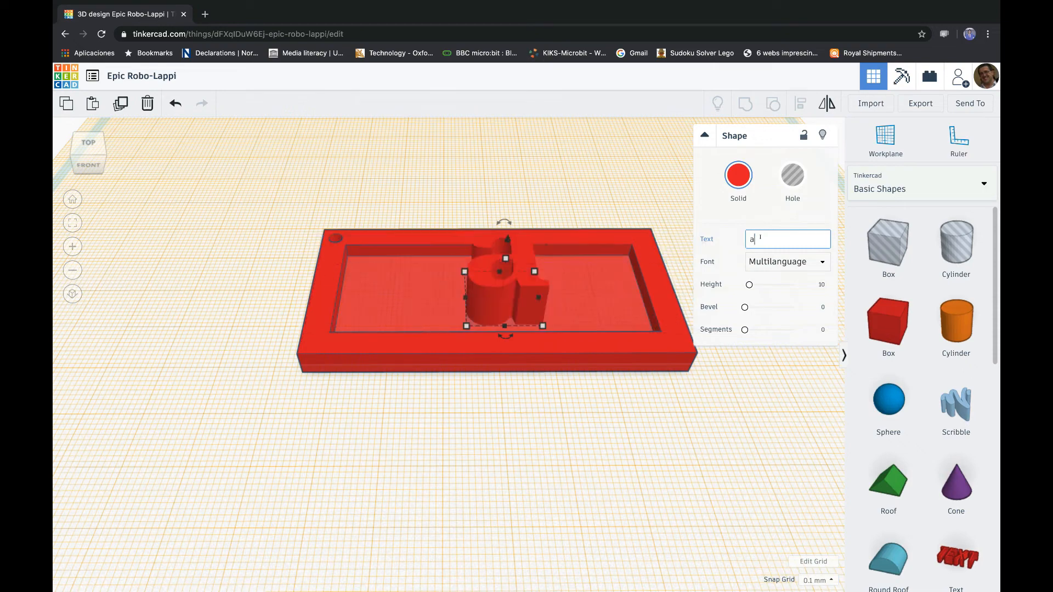
key("BackSpace")
key("BackSpace")
key("BackSpace")
key("BackSpace")
key("BackSpace")
key("BackSpace")
type("ARCERA")
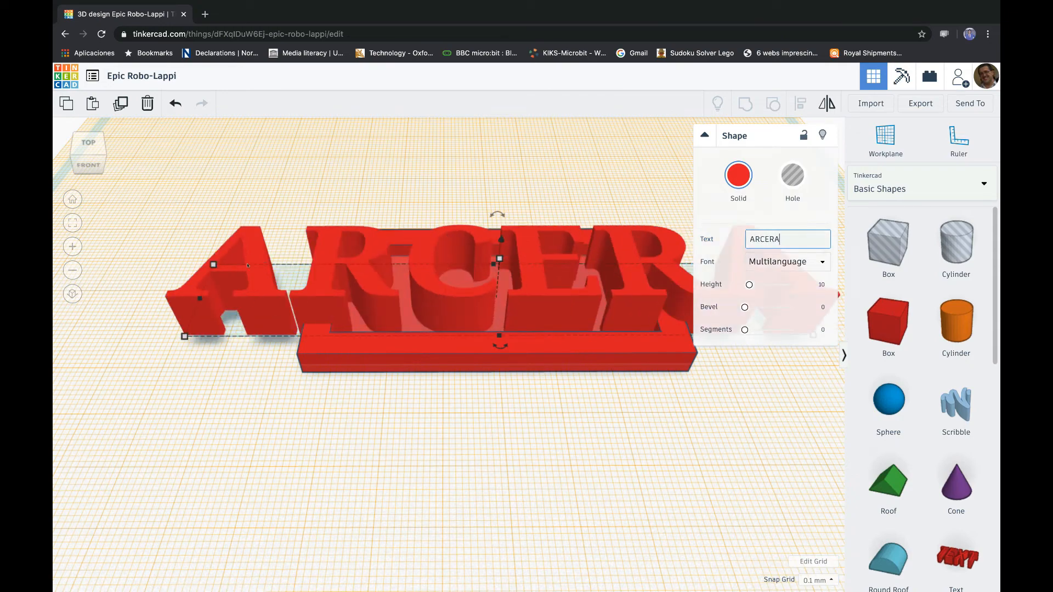
Step: Shrink the ARCERA text to fit inside the tray's recess and move it to the middle of the recess
left_click_drag(185, 336, 366, 314)
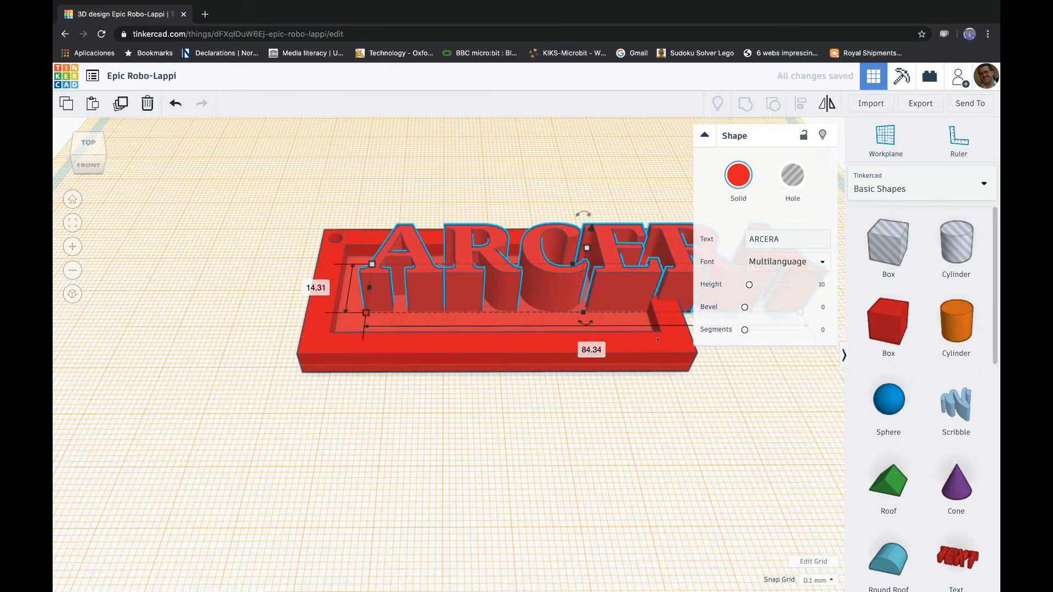
left_click(704, 135)
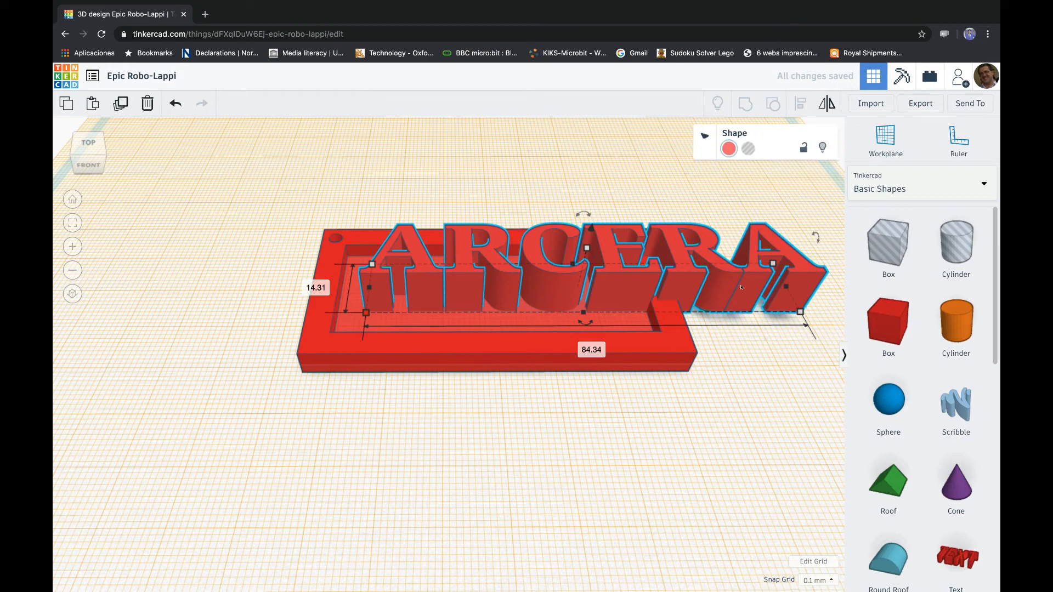
left_click_drag(799, 312, 623, 318)
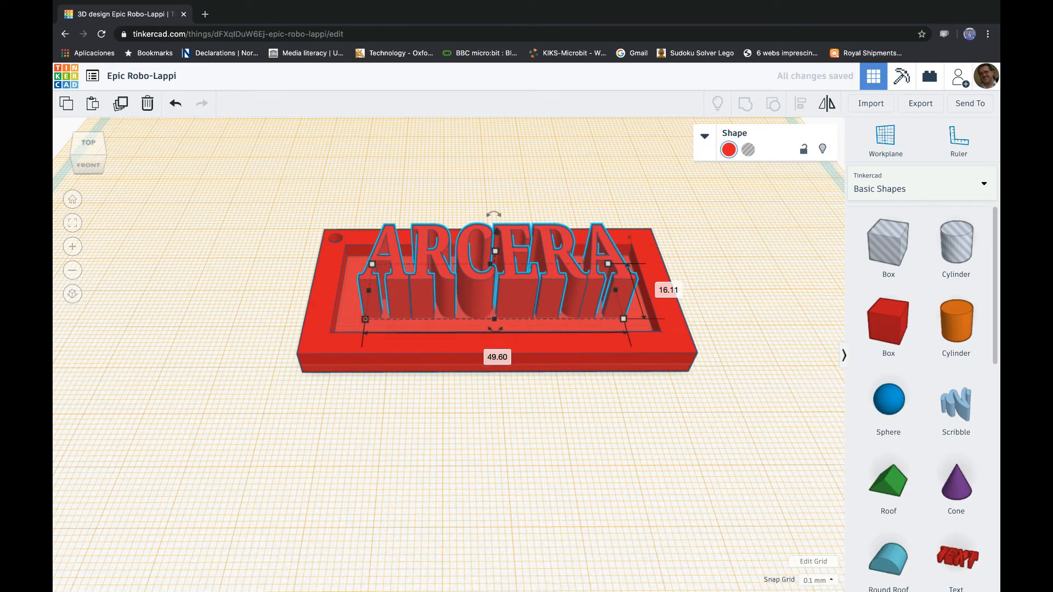
left_click_drag(366, 319, 351, 317)
right_click_drag(183, 244, 184, 337)
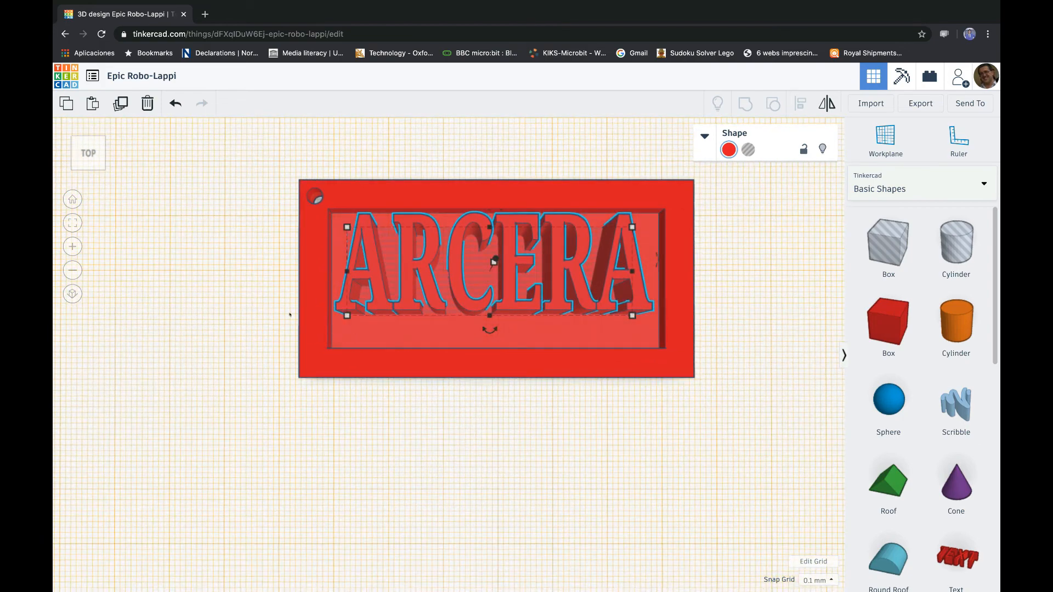
left_click_drag(431, 297, 433, 310)
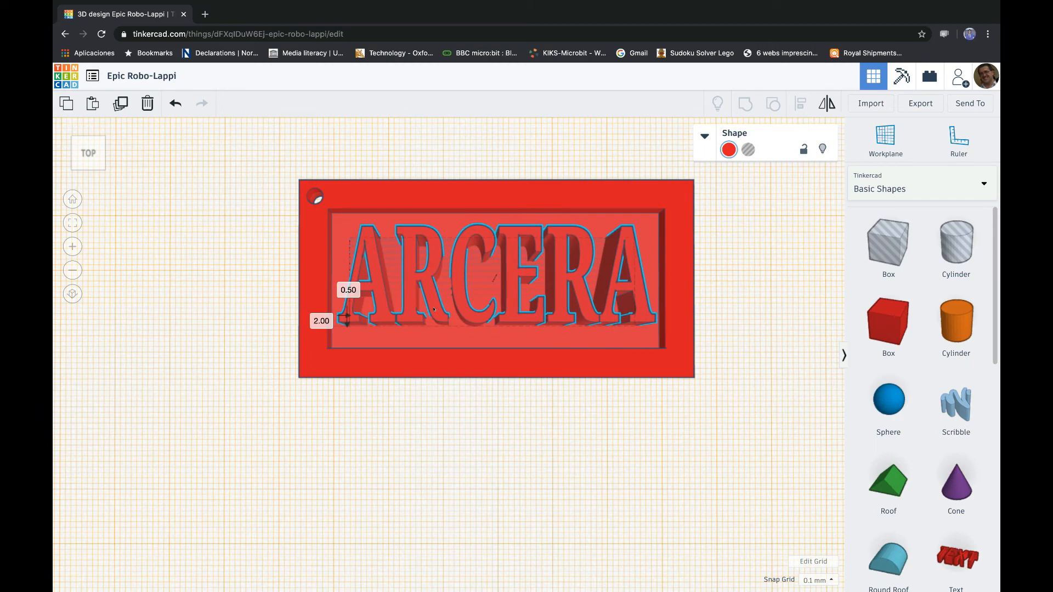
left_click_drag(433, 311, 433, 310)
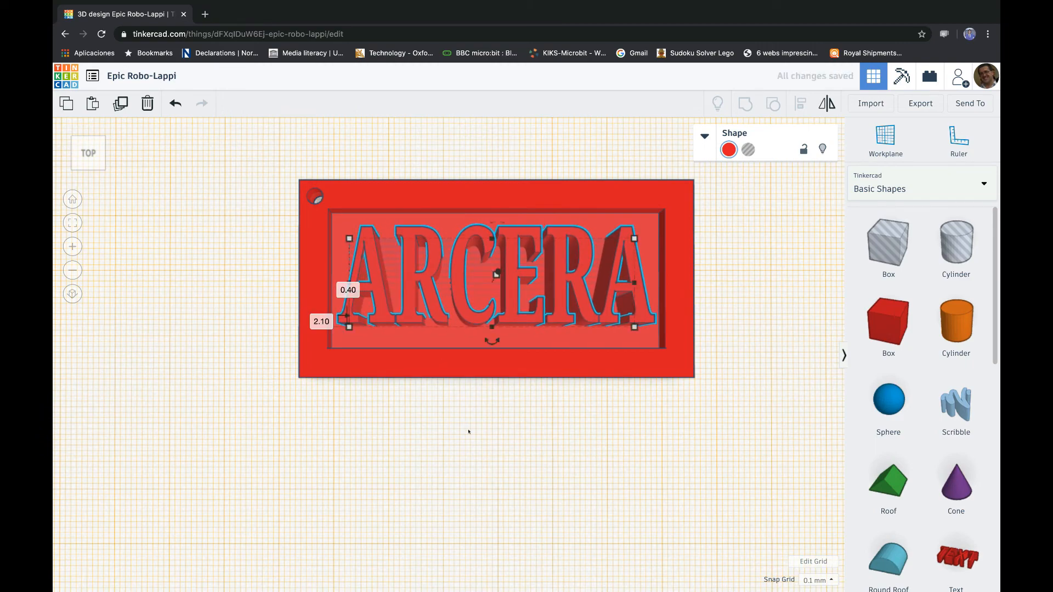
Step: Lower the ARCERA text's height to 3 mm and check it against the tray's rim from the front and above
right_click_drag(468, 434, 469, 293)
left_click_drag(496, 273, 492, 305)
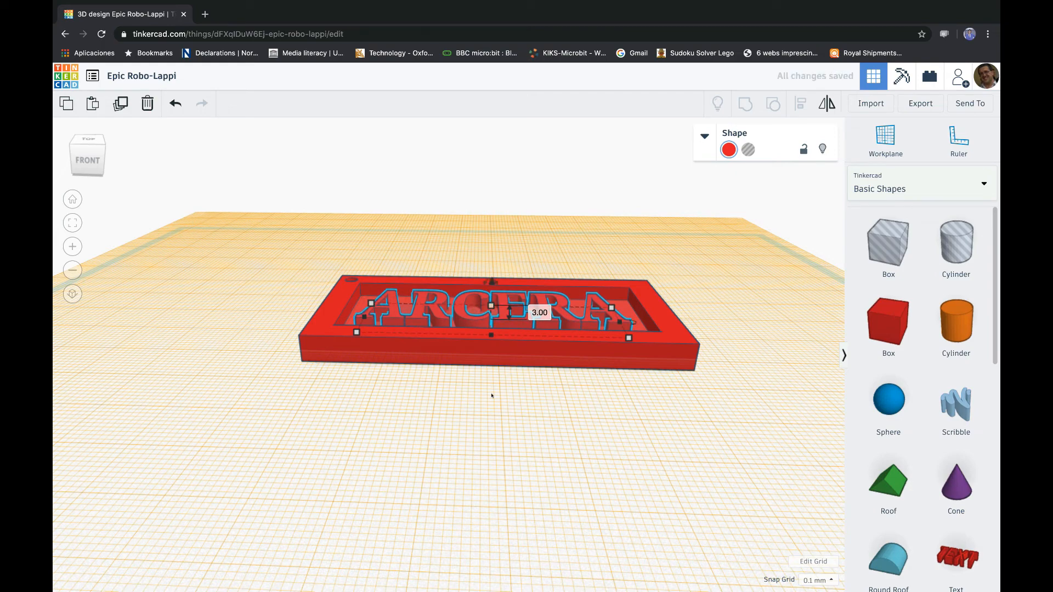
right_click_drag(485, 412, 485, 371)
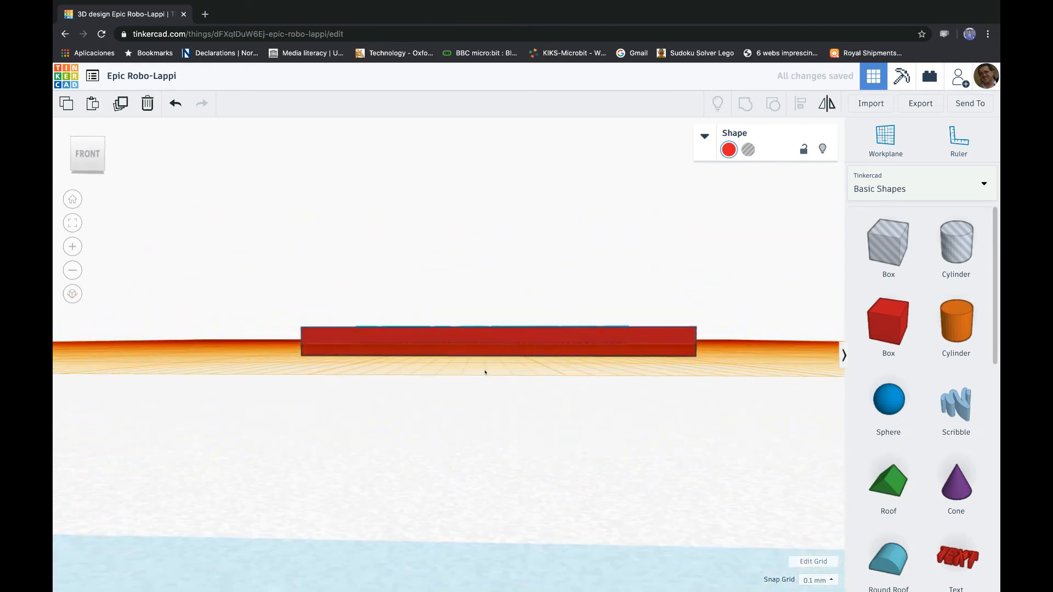
right_click_drag(499, 414, 500, 484)
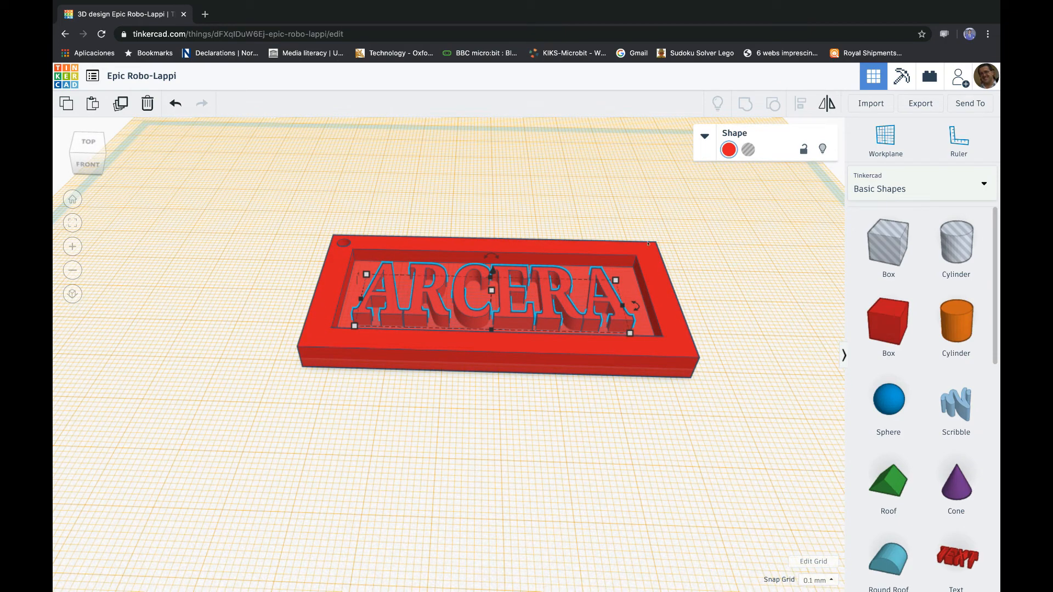
right_click_drag(366, 428, 375, 497)
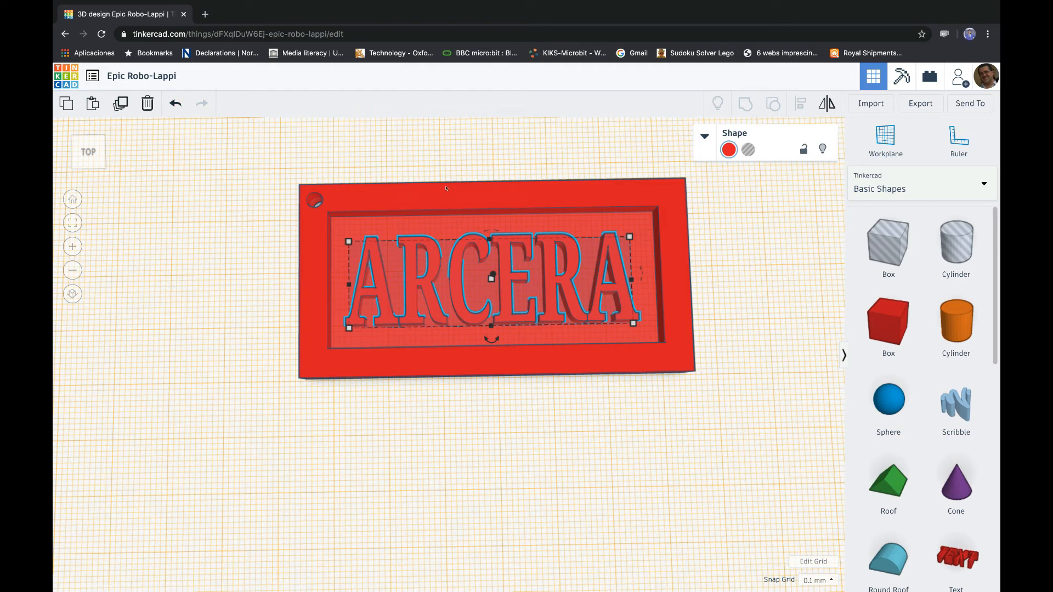
Step: Rename the design as Keychain
left_click(121, 76)
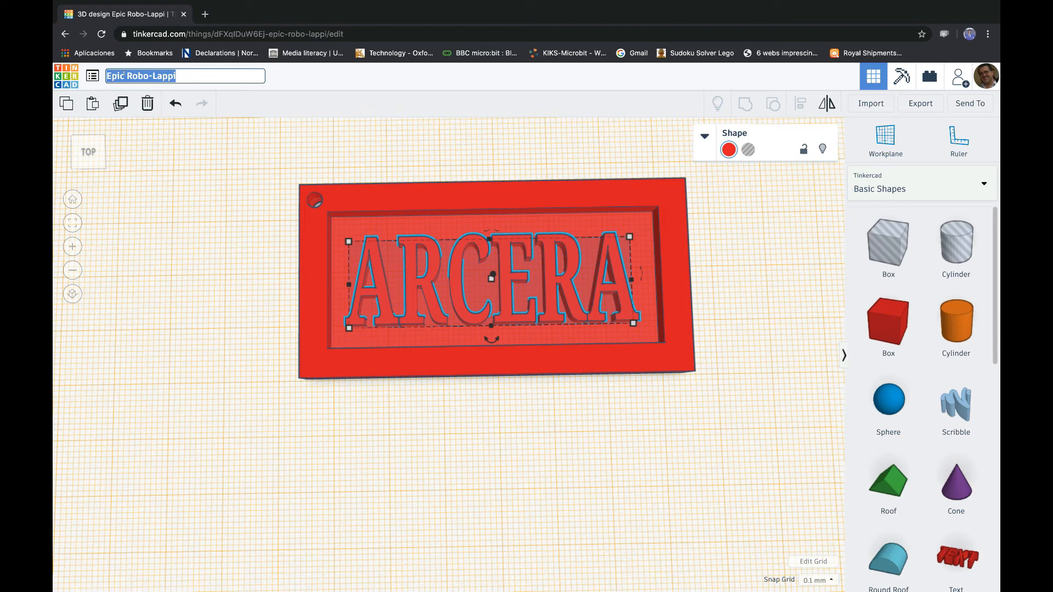
type("KEY")
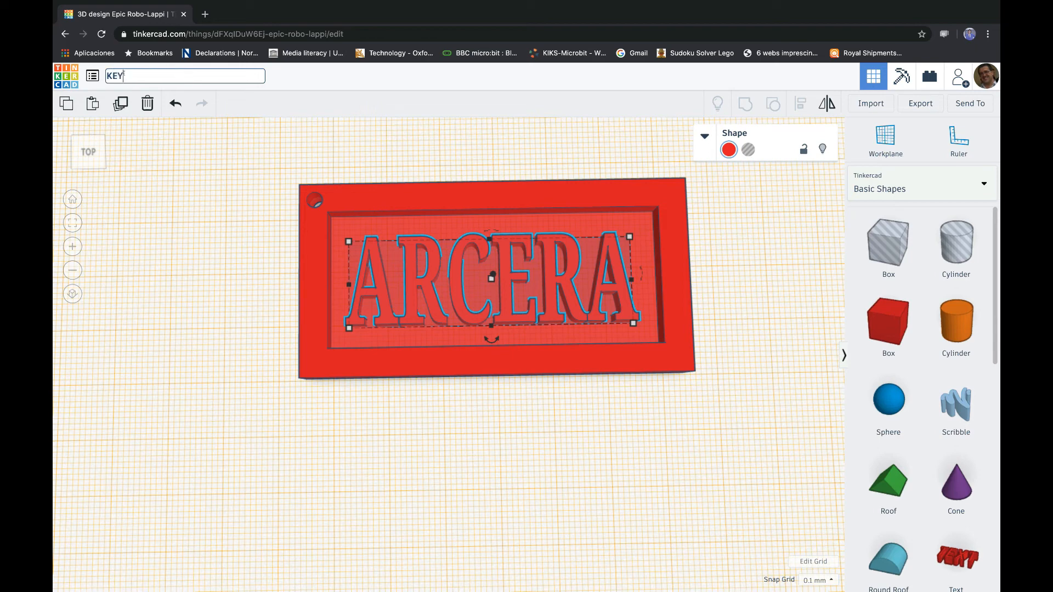
key("BackSpace")
key("BackSpace")
key("BackSpace")
type("Key chan")
type("e")
key("BackSpace")
key("BackSpace")
type("in")
triple_click(125, 74)
left_click(124, 74)
key("Delete")
double_click(146, 76)
left_click(146, 77)
key("Return")
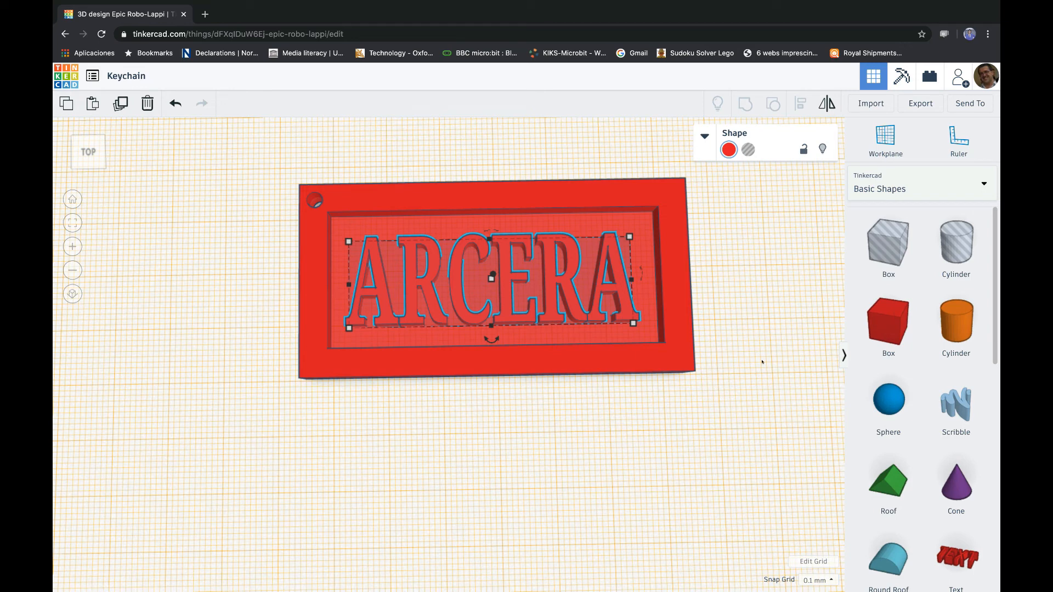
Step: Generate a collaboration link for inviting people to the design, copy it and close the sharing dialog
left_click_drag(723, 404, 747, 403)
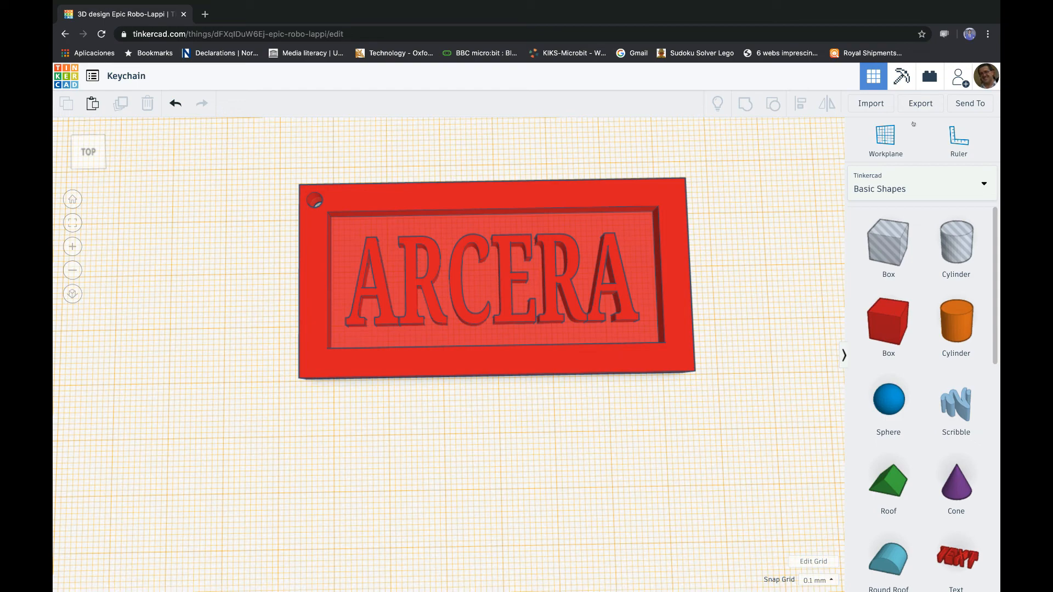
left_click(969, 103)
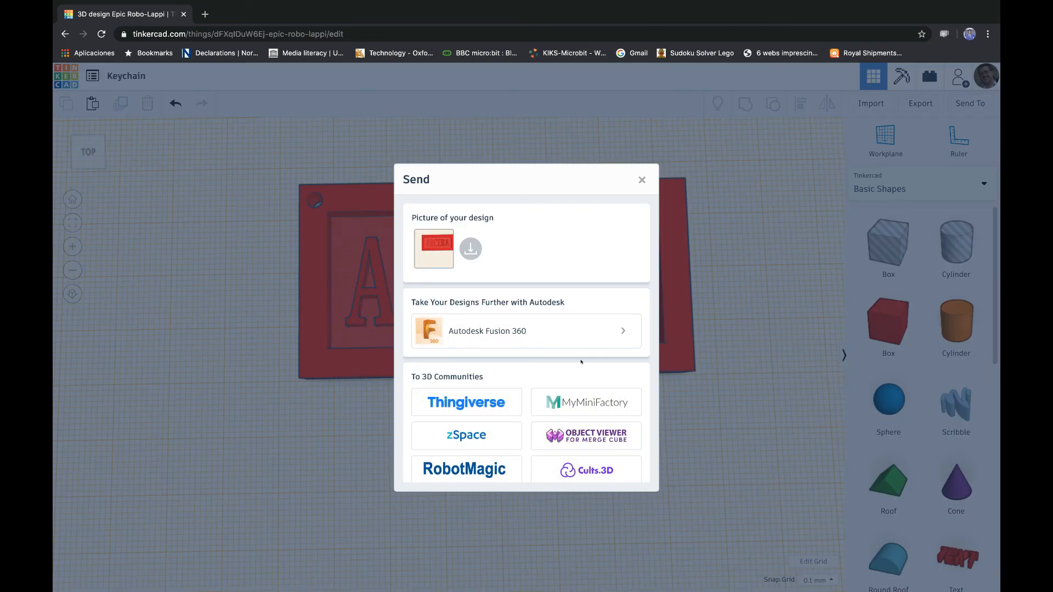
scroll(581, 362, "down", 5)
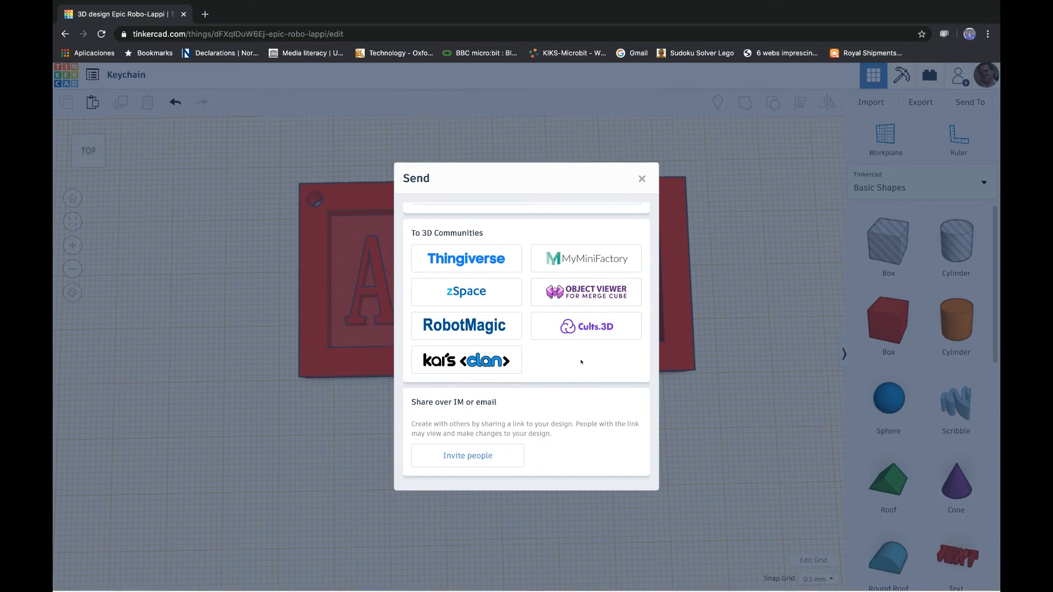
left_click(454, 459)
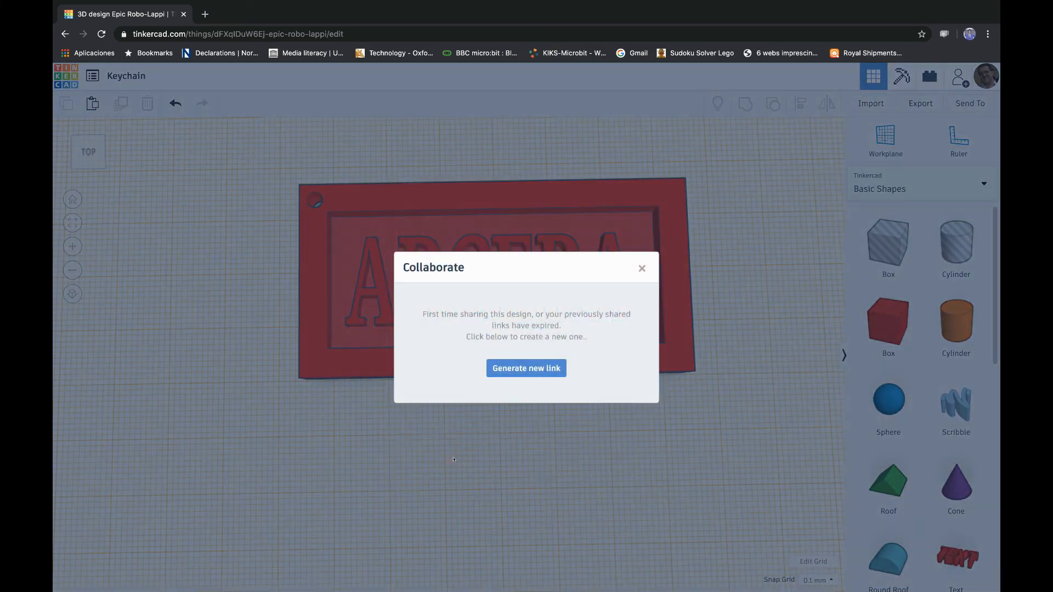
left_click(509, 367)
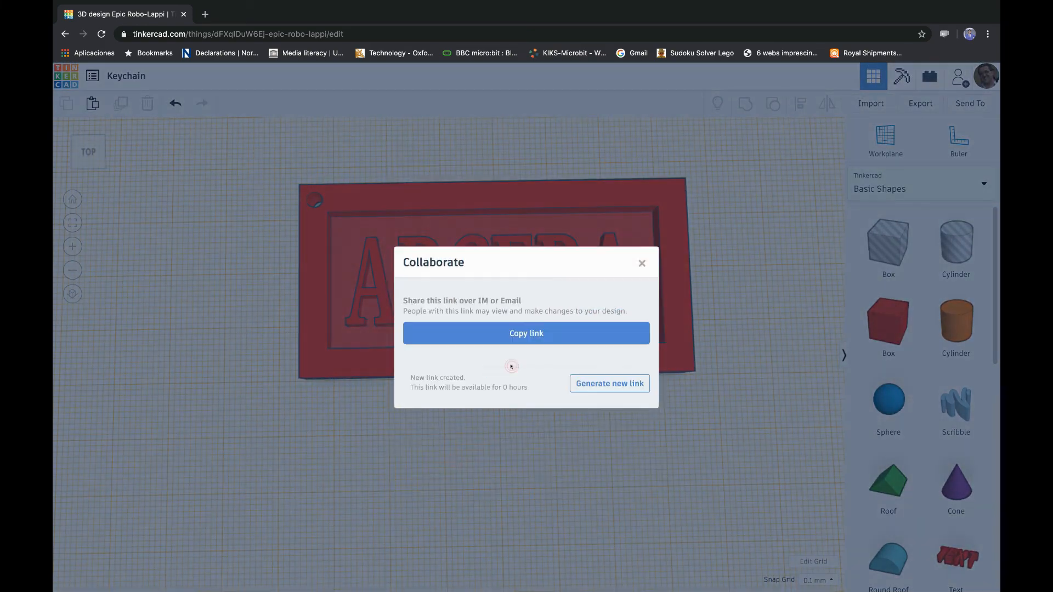
left_click(500, 333)
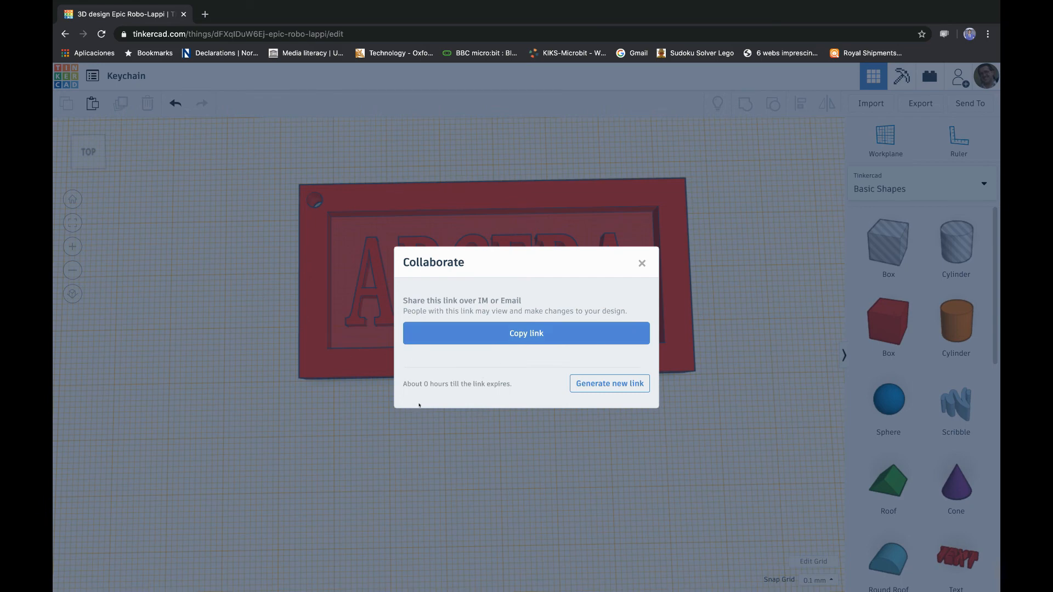
left_click(642, 263)
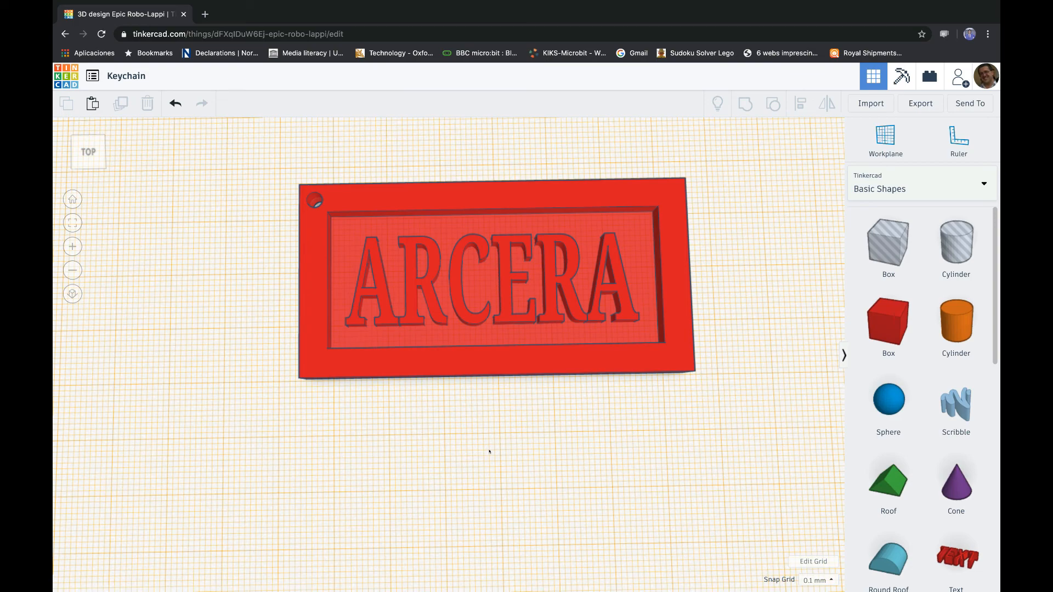
mouse_move(217, 396)
right_mouse_down()
mouse_move(218, 333)
mouse_move(244, 353)
mouse_move(197, 377)
mouse_move(208, 398)
right_mouse_up()
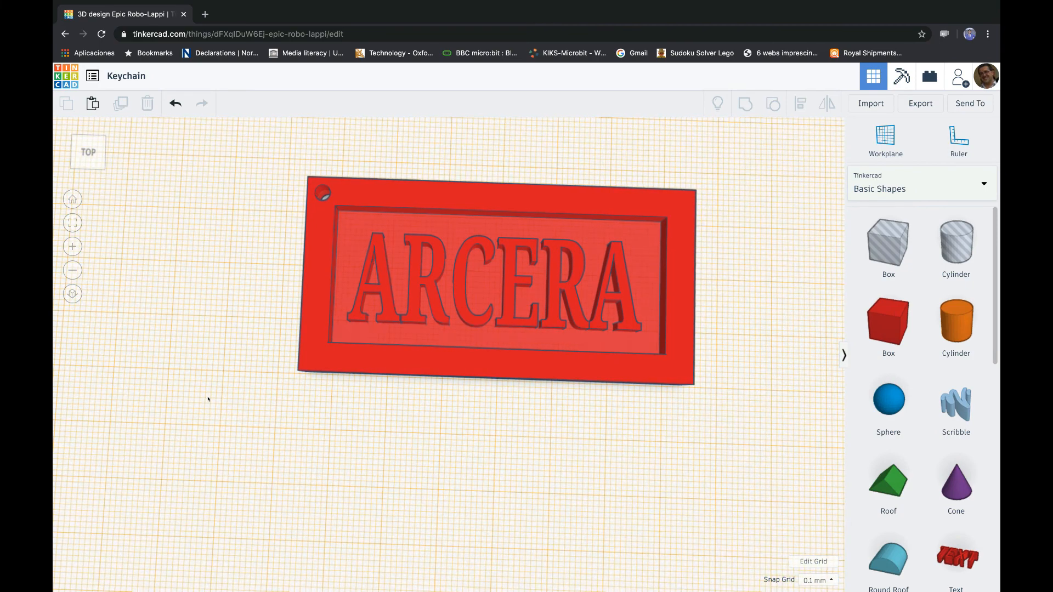
left_click(672, 369)
right_click_drag(770, 338, 770, 314)
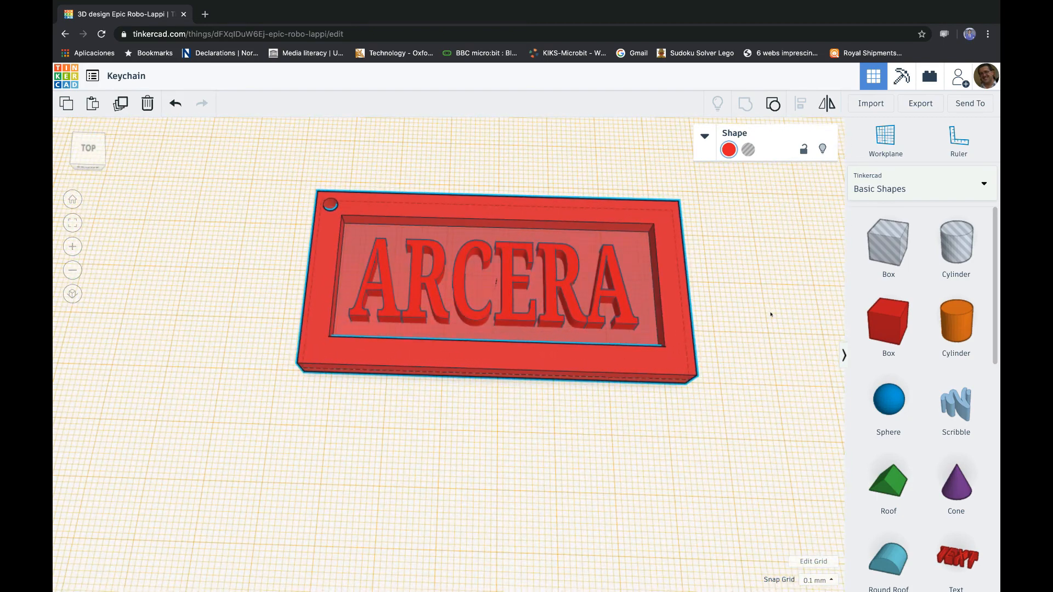
left_click(667, 456)
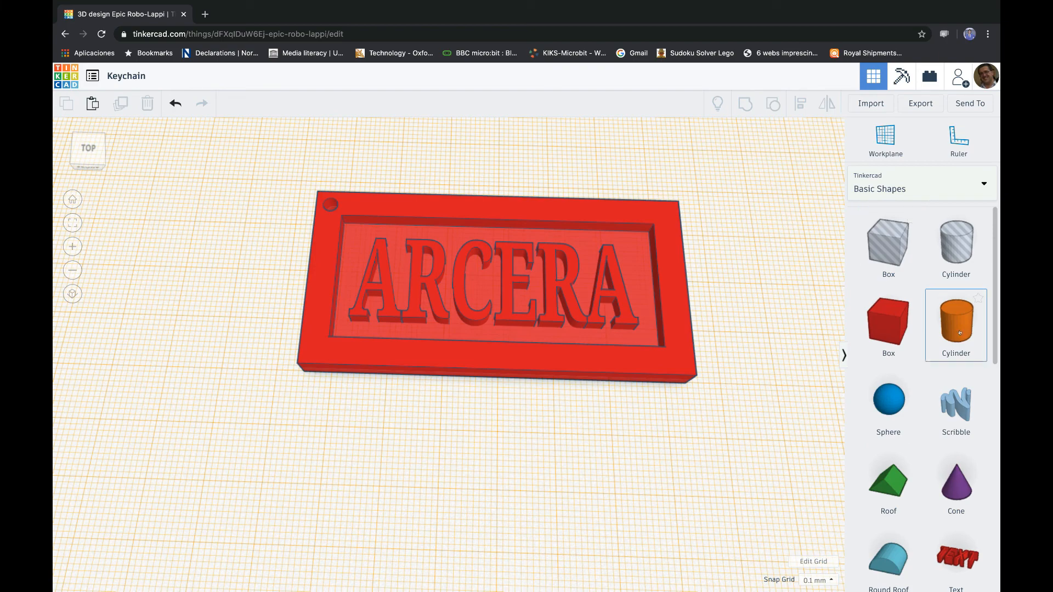
Step: Place a cylindrical hole over the tray's front-right corner and group it with the tray and text to cut the corner away
left_click_drag(956, 243, 715, 404)
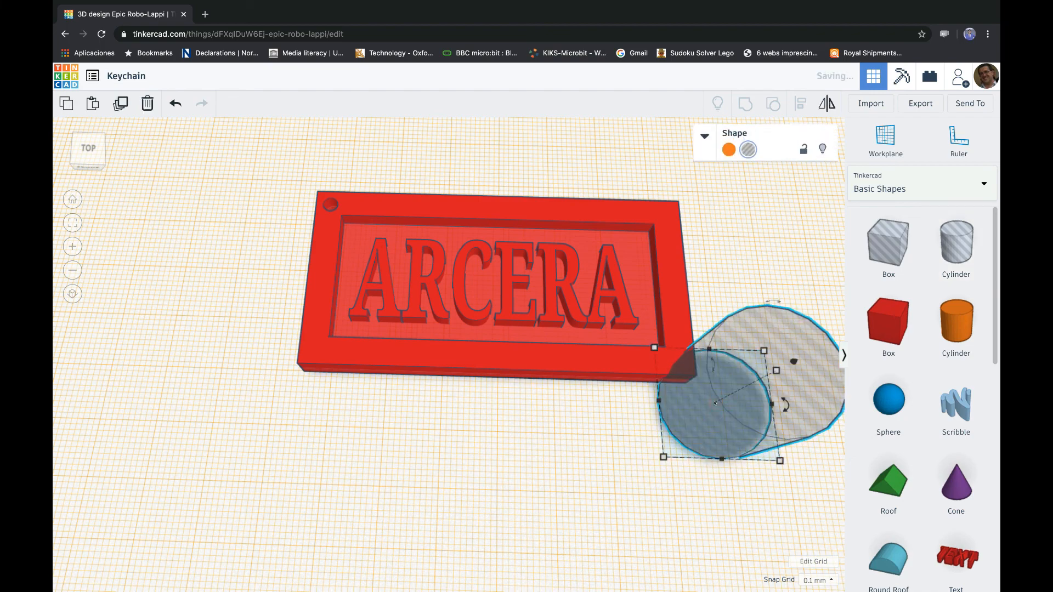
left_click_drag(276, 137, 754, 513)
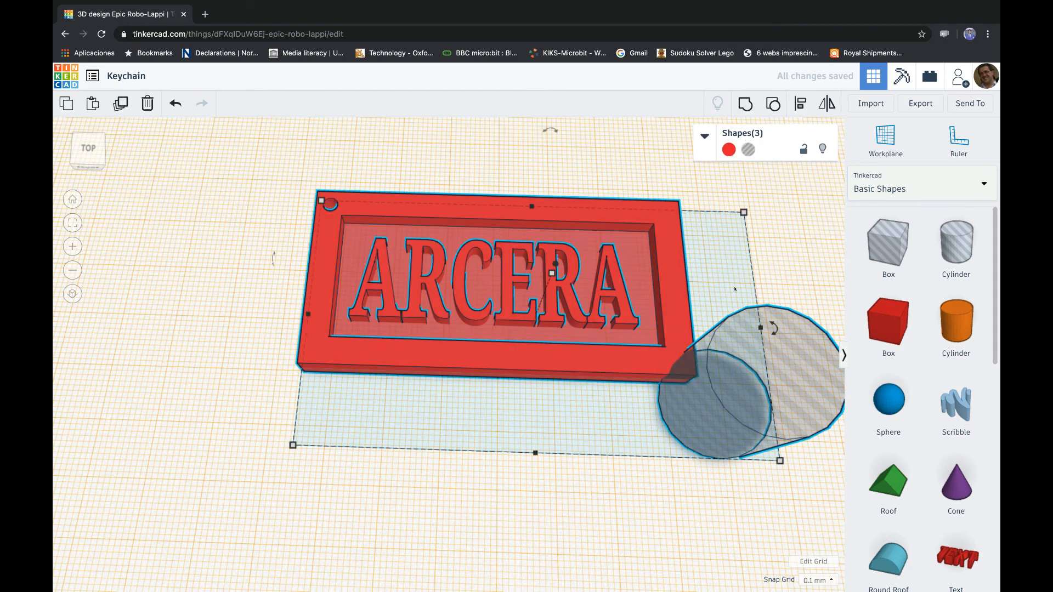
left_click(744, 104)
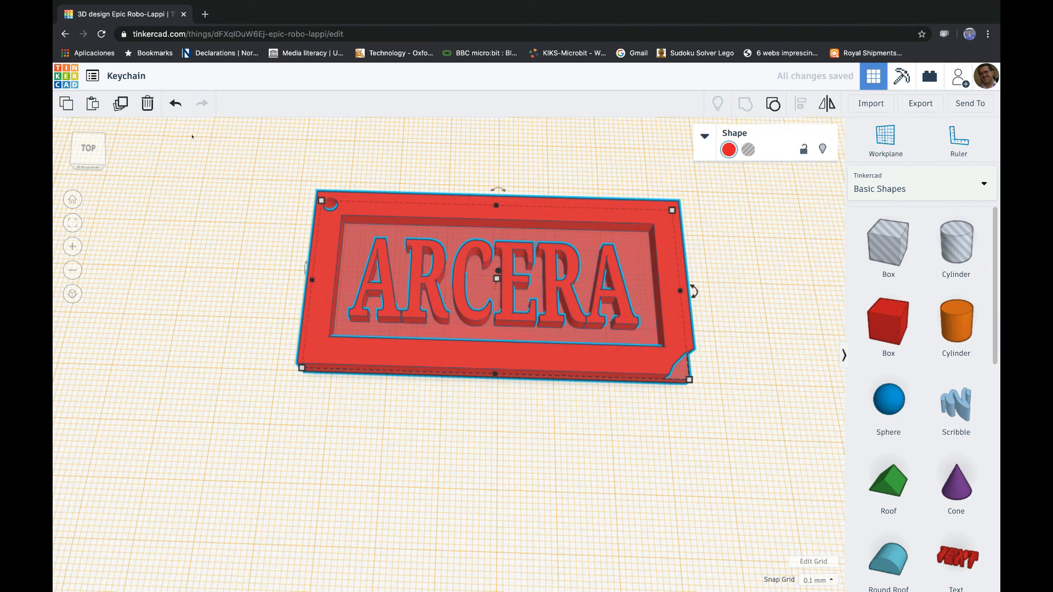
Step: Undo the grouping and the placement of the cylindrical hole at the tray's corner
left_click(174, 104)
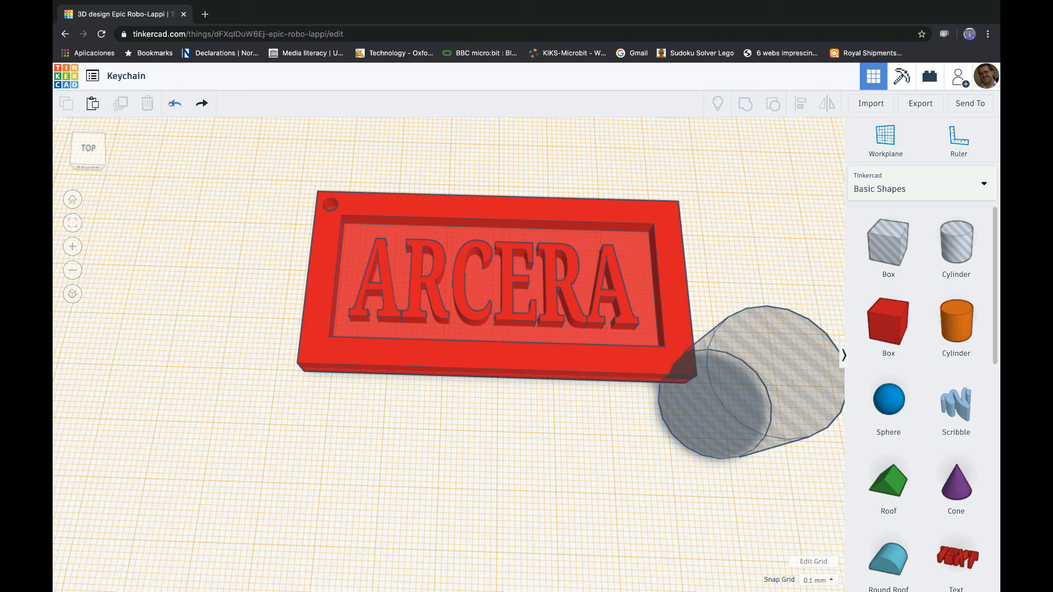
left_click(174, 103)
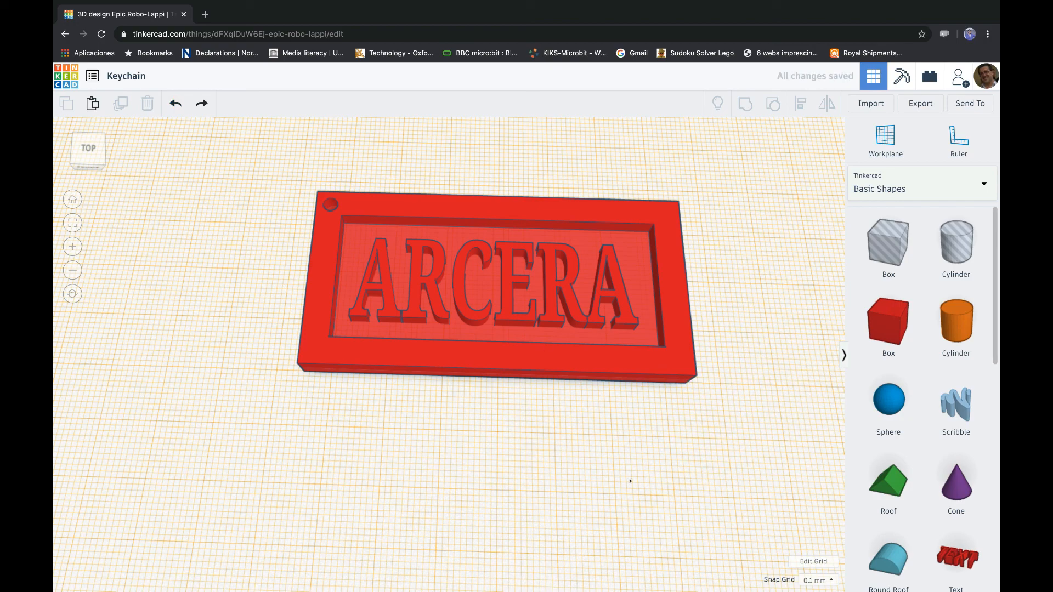
mouse_move(560, 457)
right_mouse_down()
mouse_move(606, 446)
mouse_move(538, 435)
mouse_move(567, 448)
right_mouse_up()
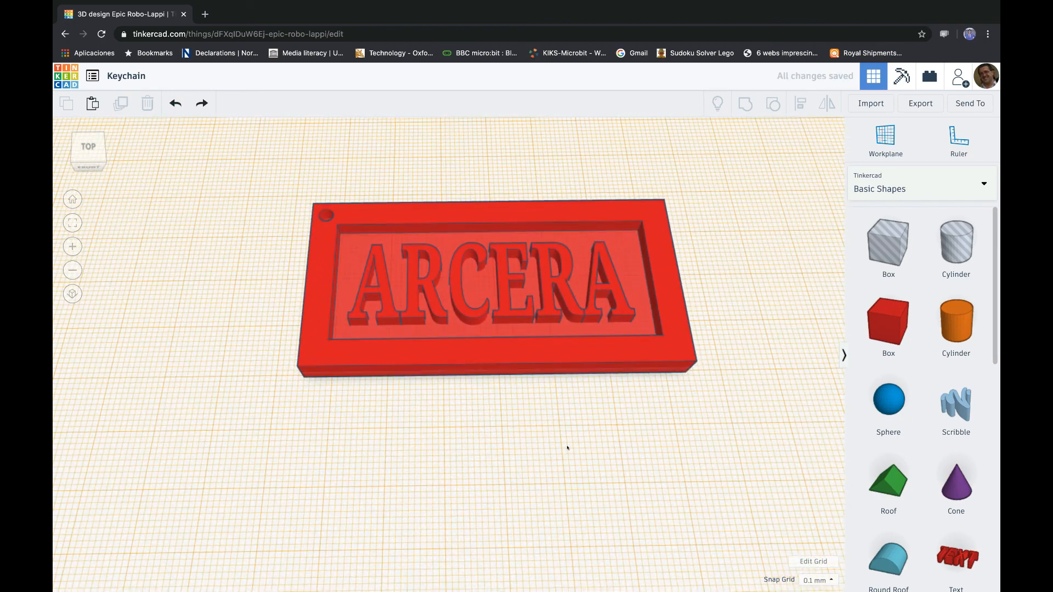